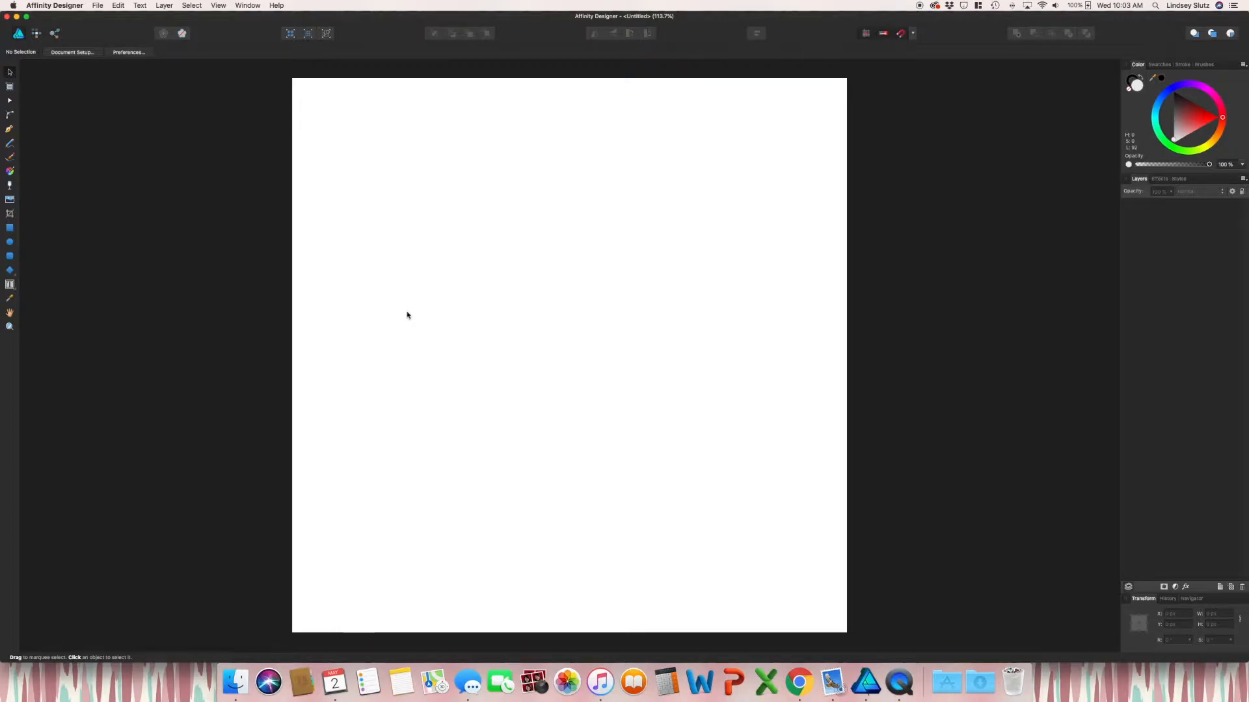
Draw a large ellipse across the page centre and fill it with a muted teal
{"action": "left_click", "coordinate": [10, 245]}
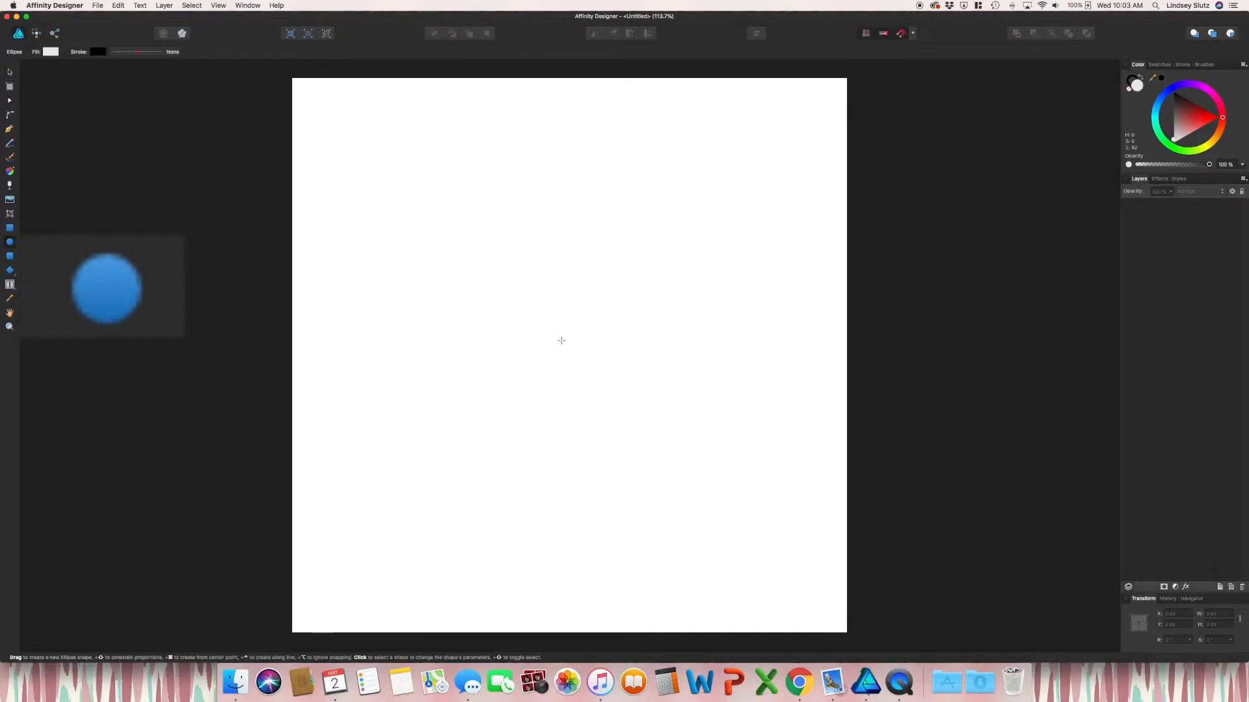
{"action": "left_click_drag", "start_coordinate": [412, 228], "coordinate": [728, 509]}
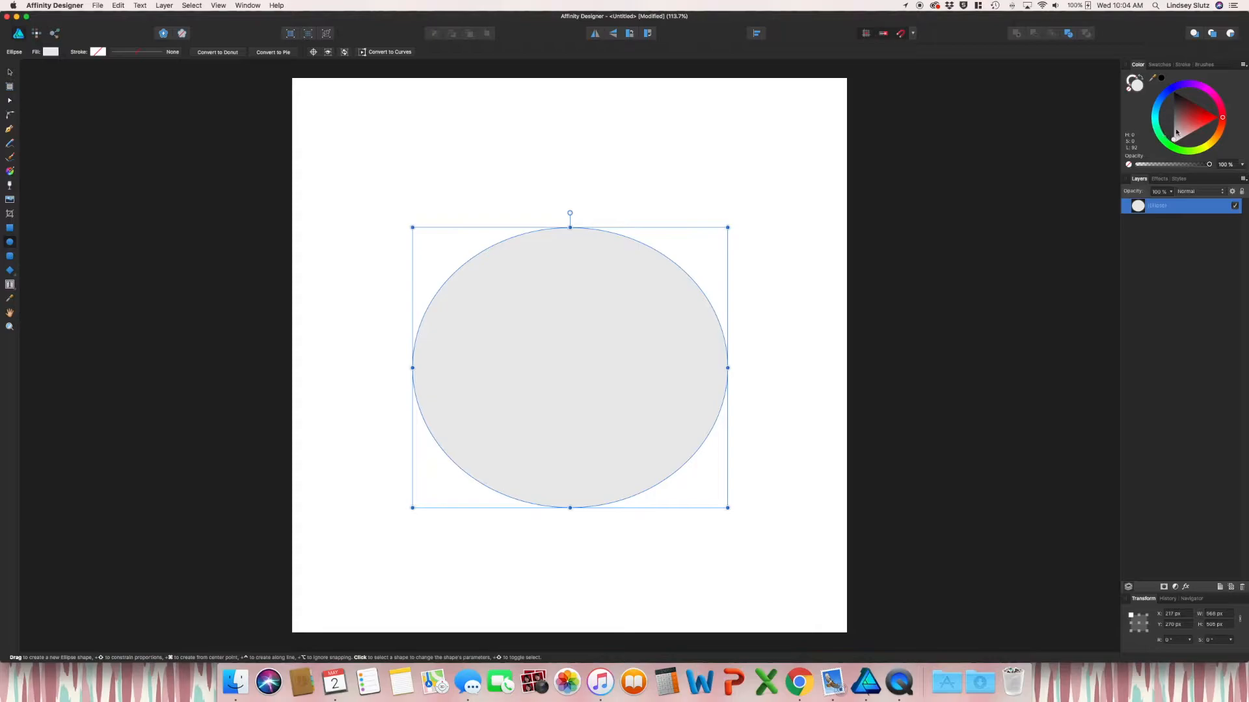
{"action": "left_click", "coordinate": [1157, 117]}
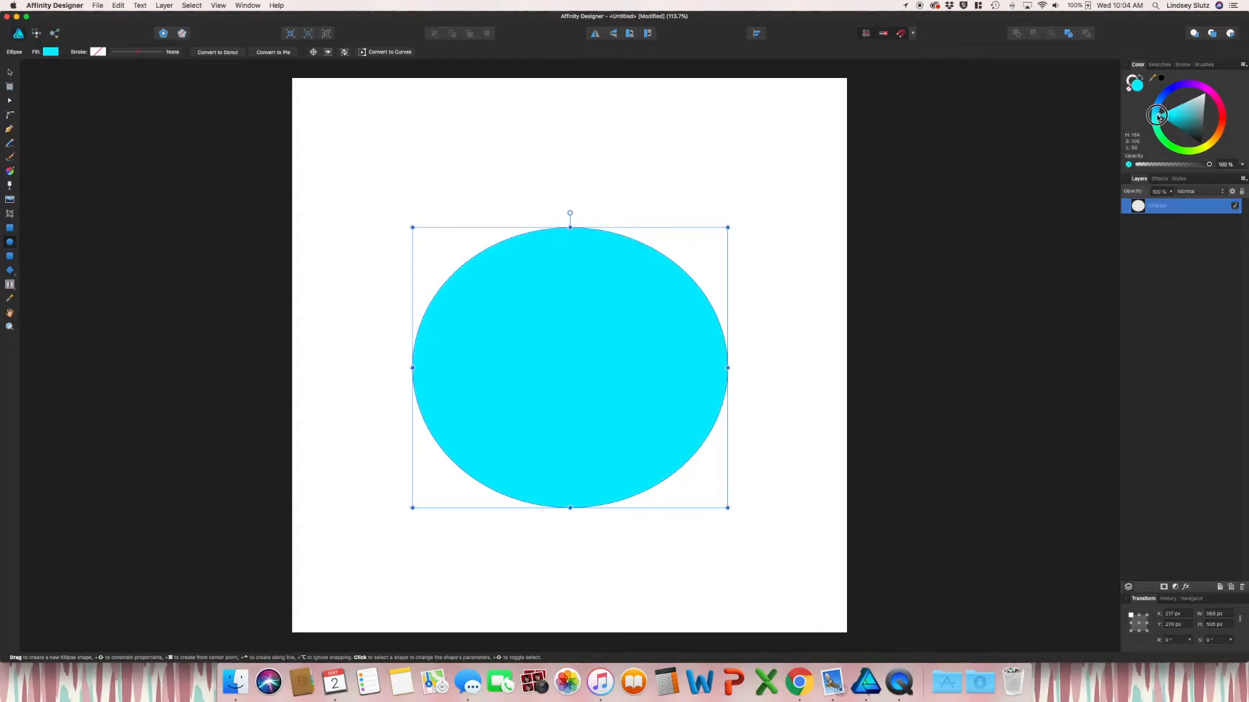
{"action": "left_click_drag", "start_coordinate": [1165, 120], "coordinate": [1196, 106]}
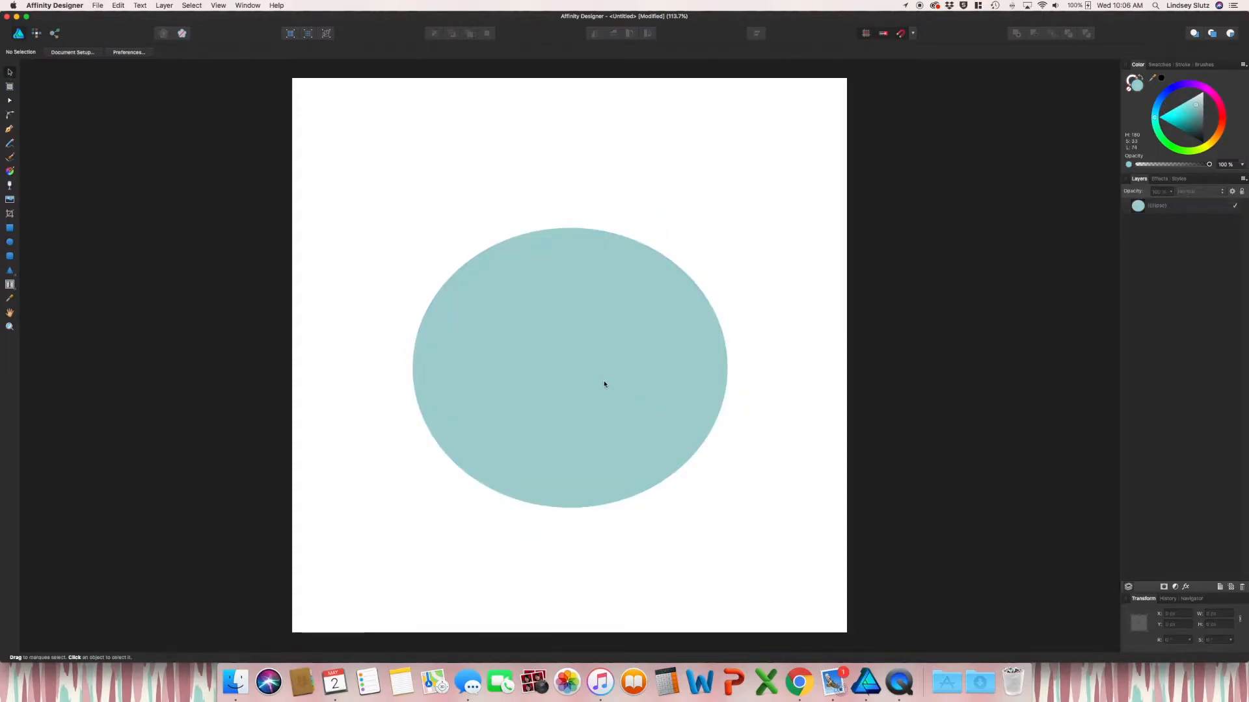
Shrink the teal ellipse and move it up and to the left
{"action": "left_click", "coordinate": [604, 384]}
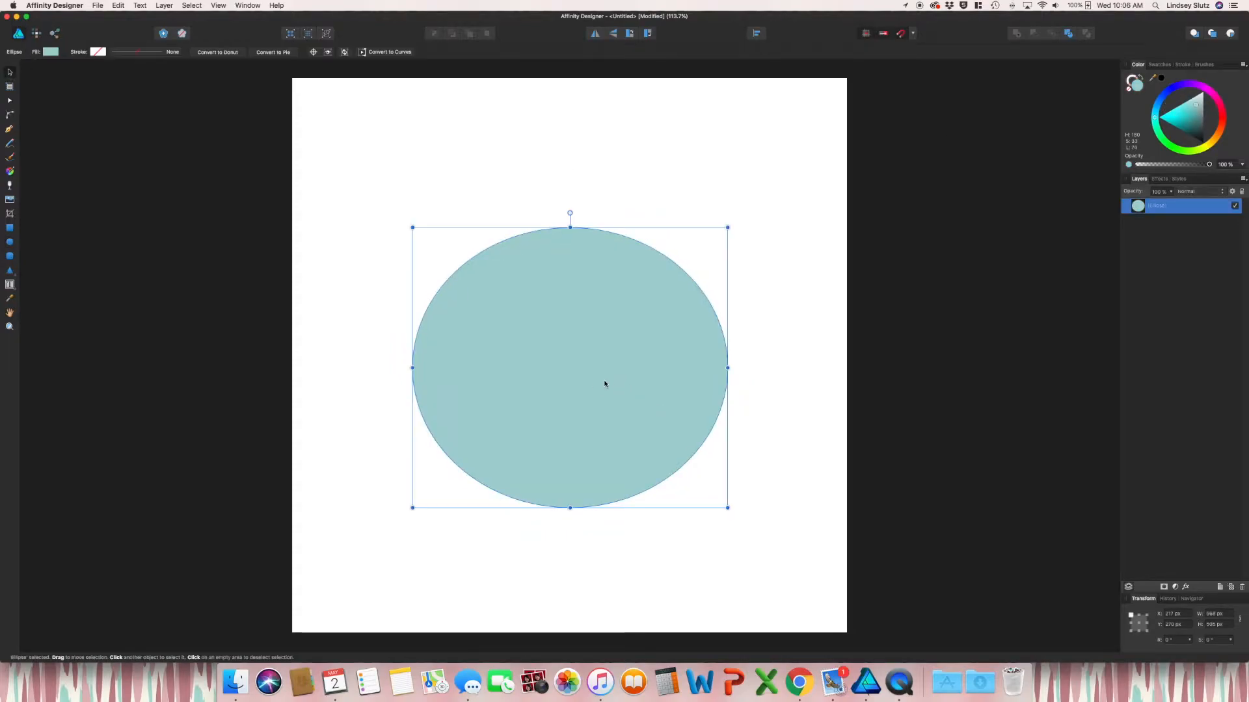
{"action": "left_click_drag", "start_coordinate": [727, 507], "coordinate": [583, 376]}
{"action": "left_click_drag", "start_coordinate": [506, 308], "coordinate": [465, 215]}
{"action": "left_click", "coordinate": [597, 314]}
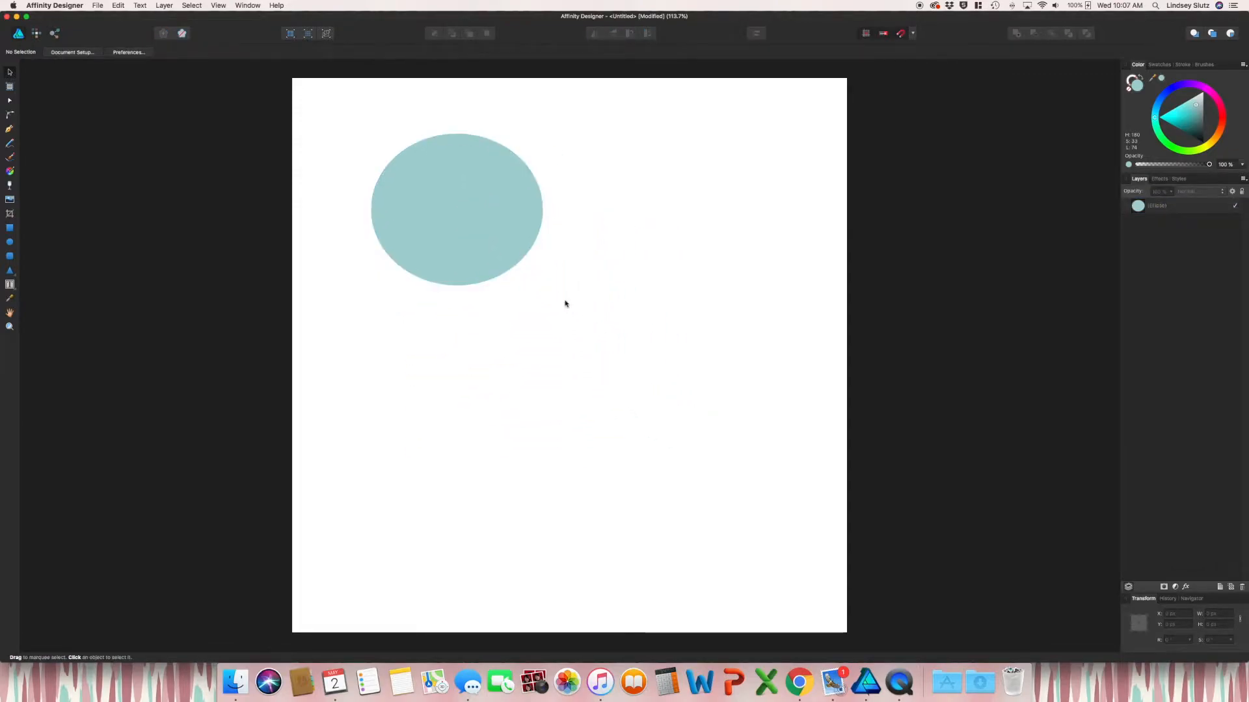
Draw a closed curved shape below the ellipse with the Pen Tool
{"action": "left_click", "coordinate": [10, 129]}
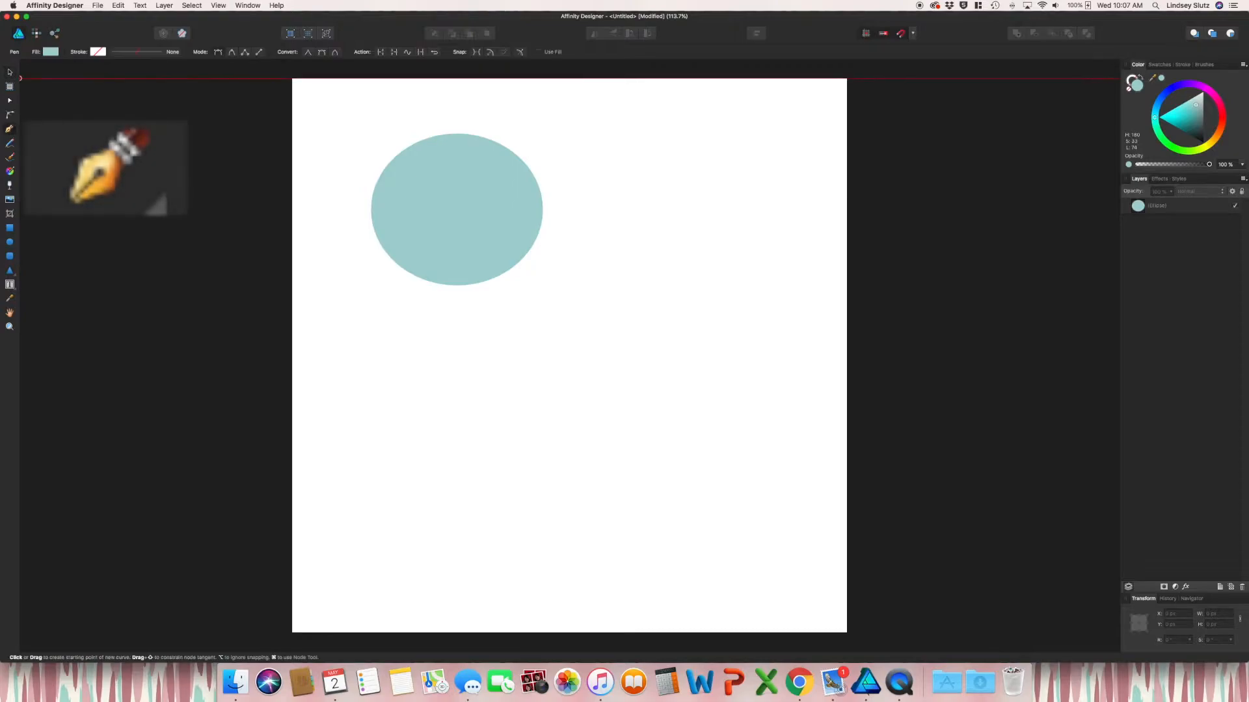
{"action": "left_click", "coordinate": [617, 355]}
{"action": "left_click_drag", "start_coordinate": [483, 435], "coordinate": [476, 517]}
{"action": "left_click_drag", "start_coordinate": [627, 550], "coordinate": [660, 550]}
{"action": "left_click_drag", "start_coordinate": [723, 457], "coordinate": [724, 391]}
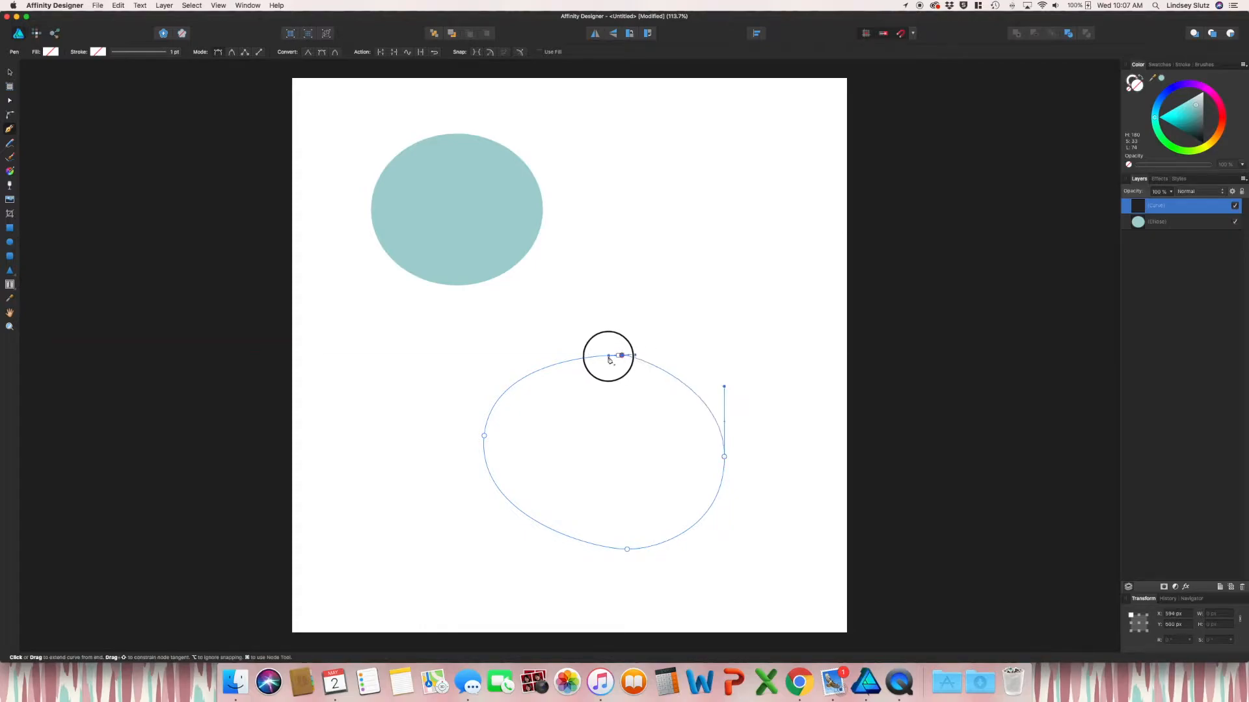
{"action": "left_click_drag", "start_coordinate": [618, 355], "coordinate": [668, 361]}
{"action": "key", "text": "v"}
{"action": "left_click", "coordinate": [808, 229]}
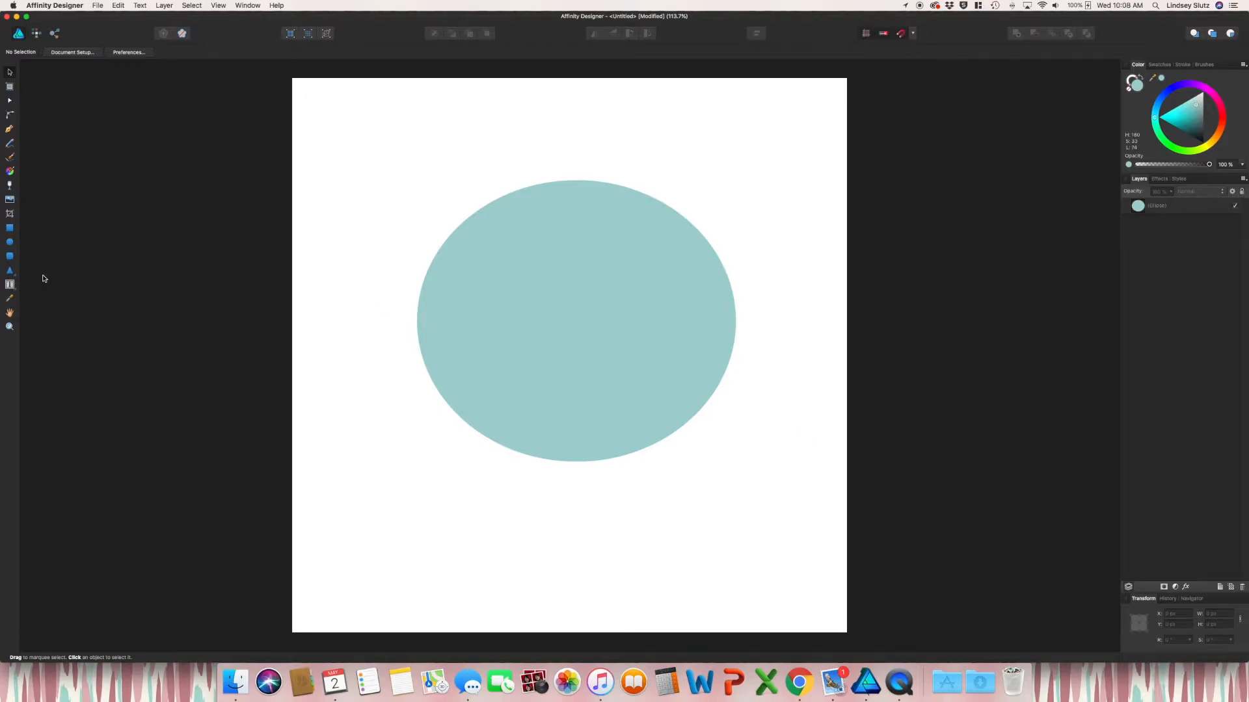
Draw a triangle at the page's upper left with the Triangle Tool
{"action": "left_click", "coordinate": [9, 271]}
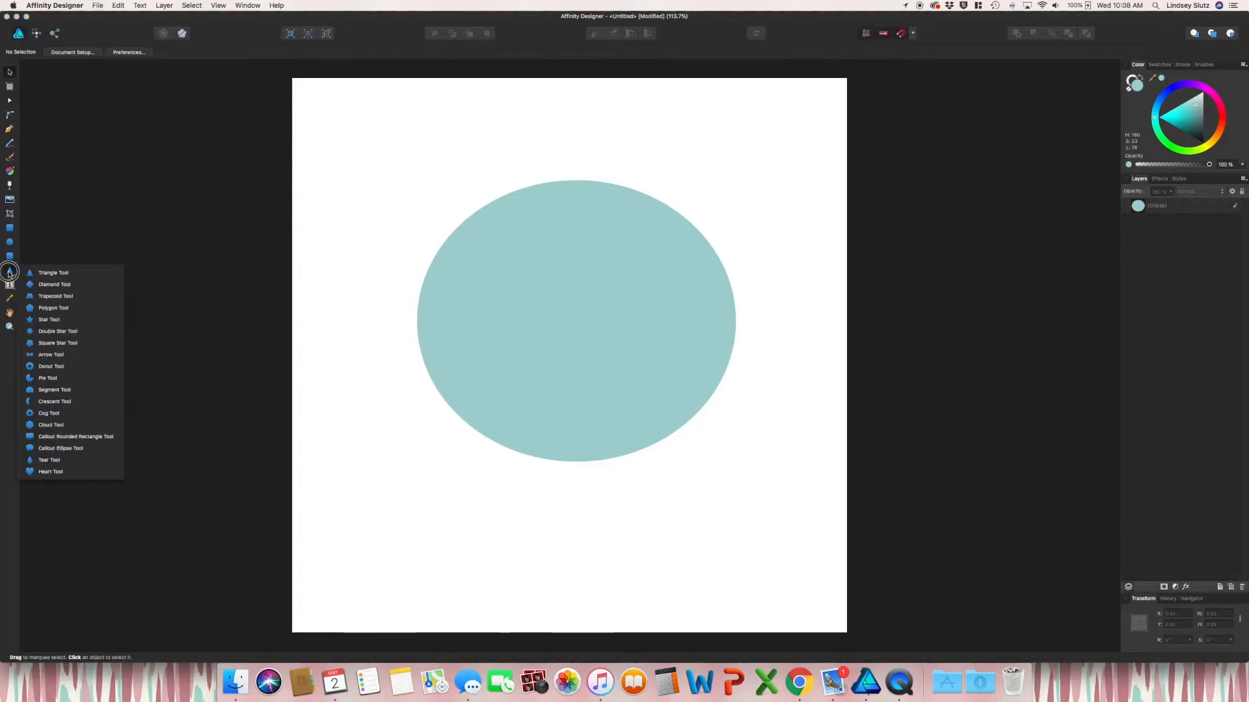
{"action": "left_click", "coordinate": [30, 273]}
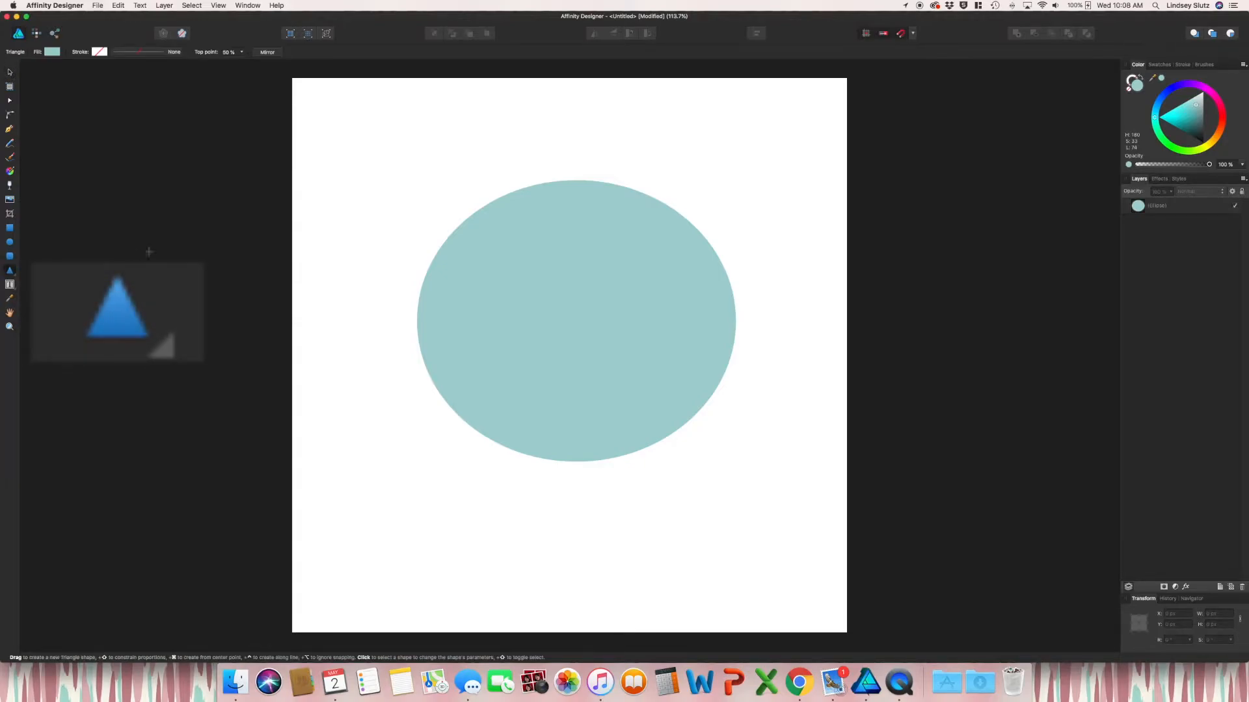
{"action": "left_click_drag", "start_coordinate": [328, 149], "coordinate": [459, 287]}
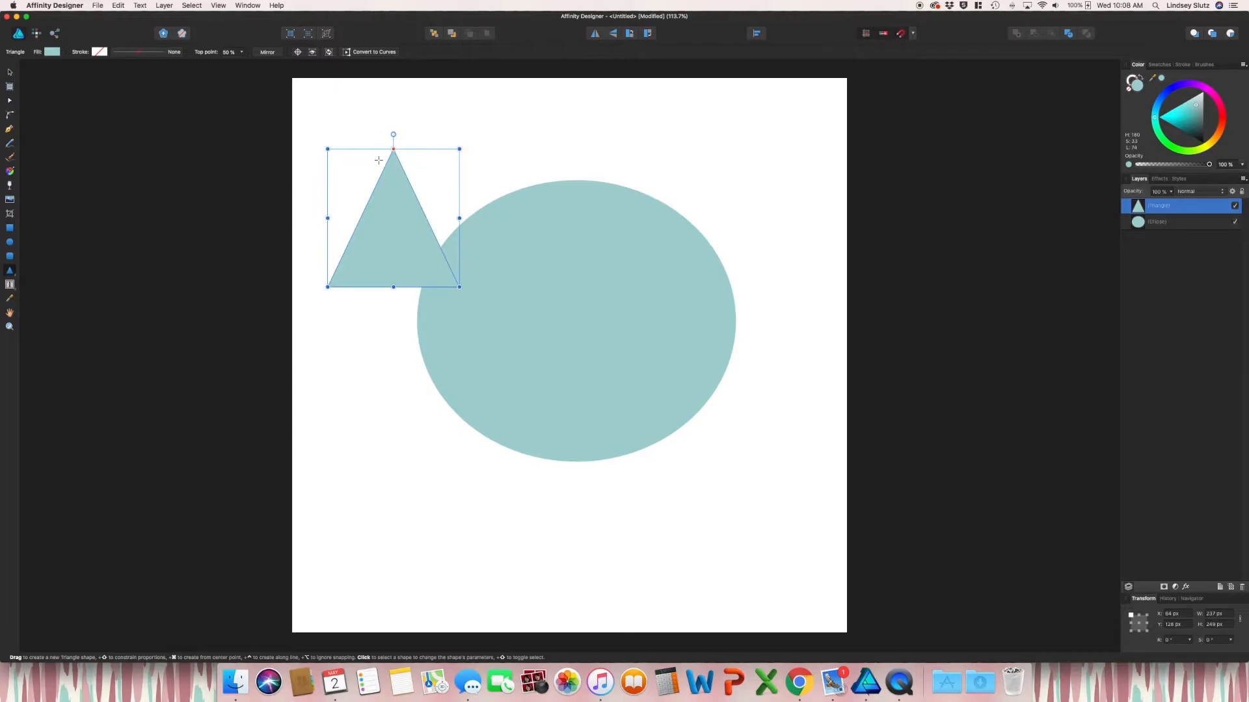
Round the triangle's top point and move it up to touch the head
{"action": "left_click", "coordinate": [10, 117]}
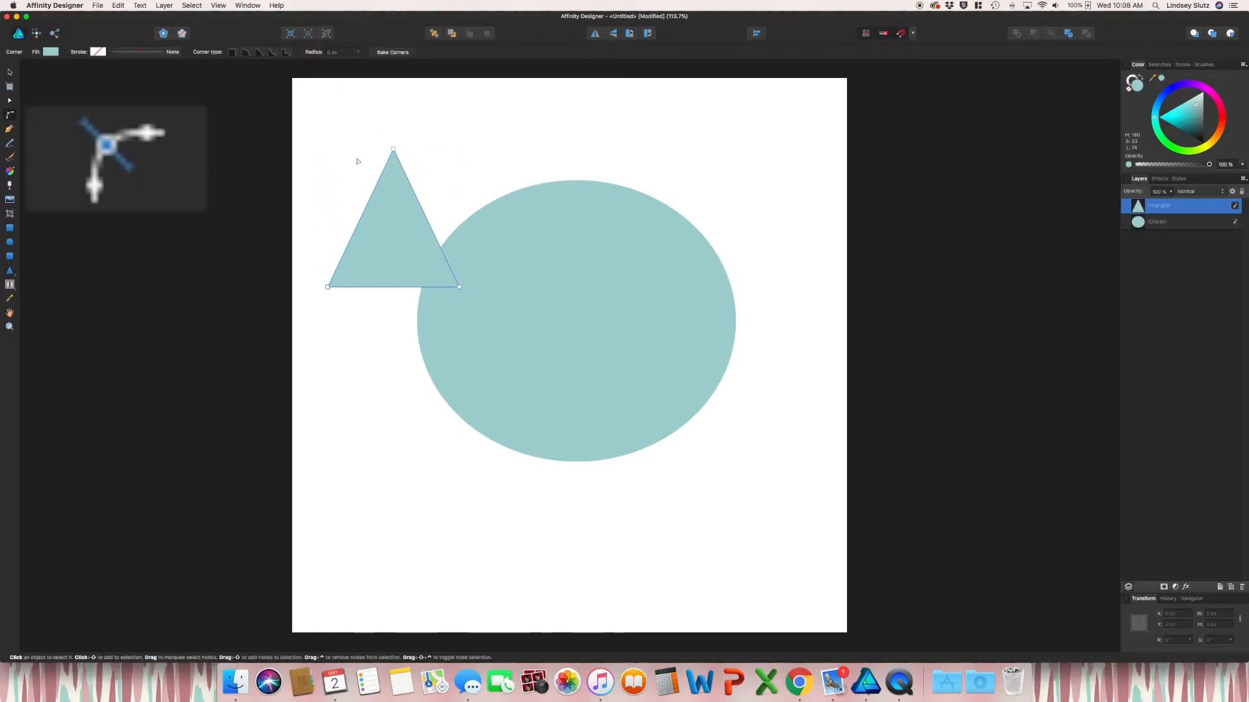
{"action": "left_click_drag", "start_coordinate": [393, 149], "coordinate": [395, 170]}
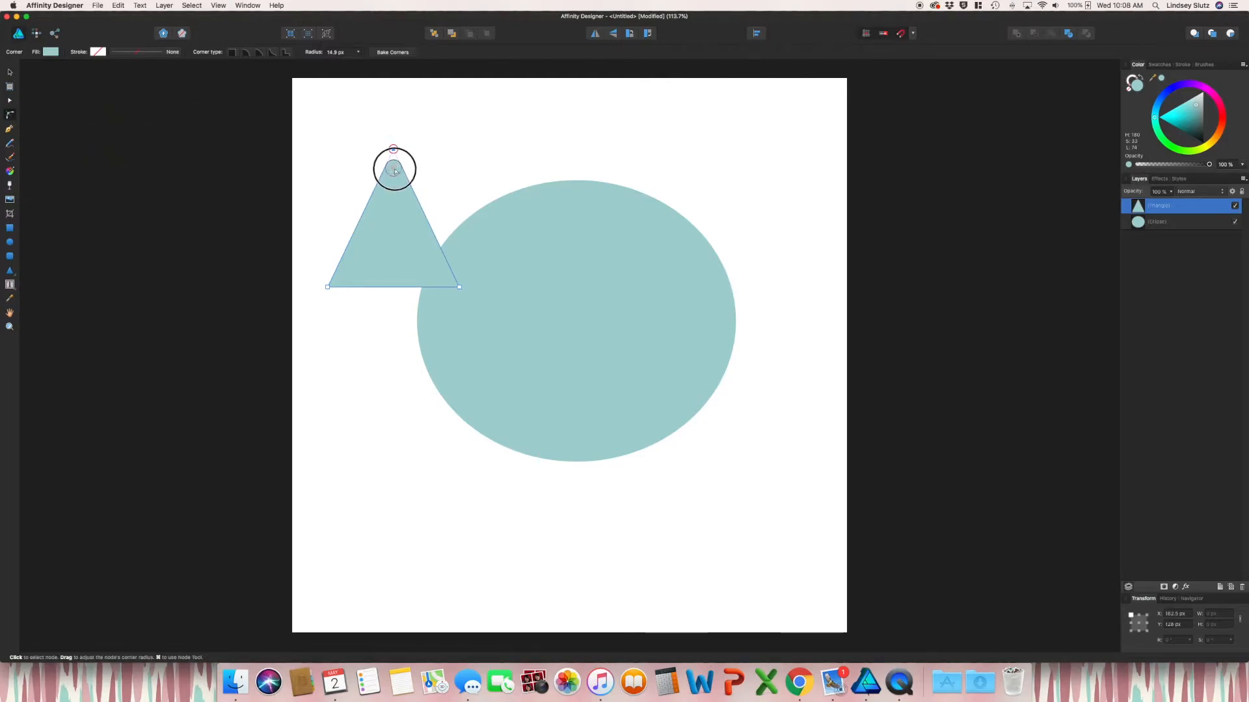
{"action": "left_click", "coordinate": [432, 200]}
{"action": "key", "text": "v"}
{"action": "left_click_drag", "start_coordinate": [397, 237], "coordinate": [401, 182]}
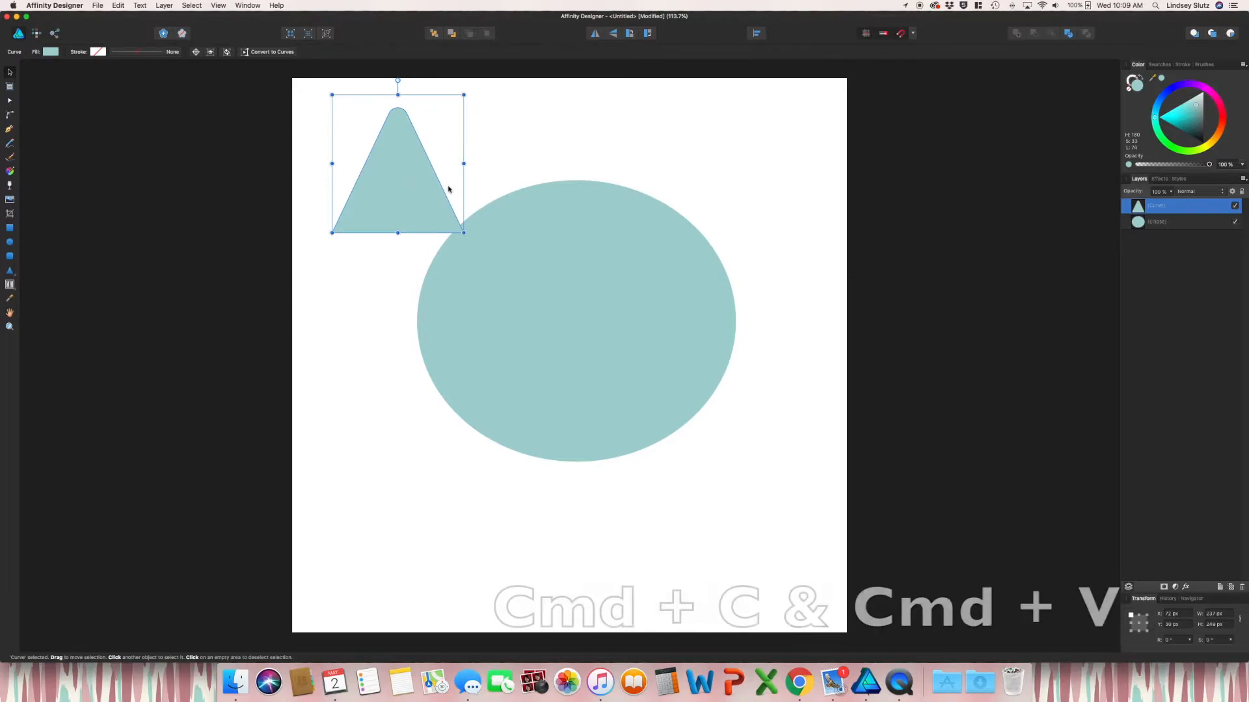
Duplicate the triangle, shrink the copy inside the original, and give it a darker teal fill
{"action": "key", "text": "super+c"}
{"action": "key", "text": "super+v"}
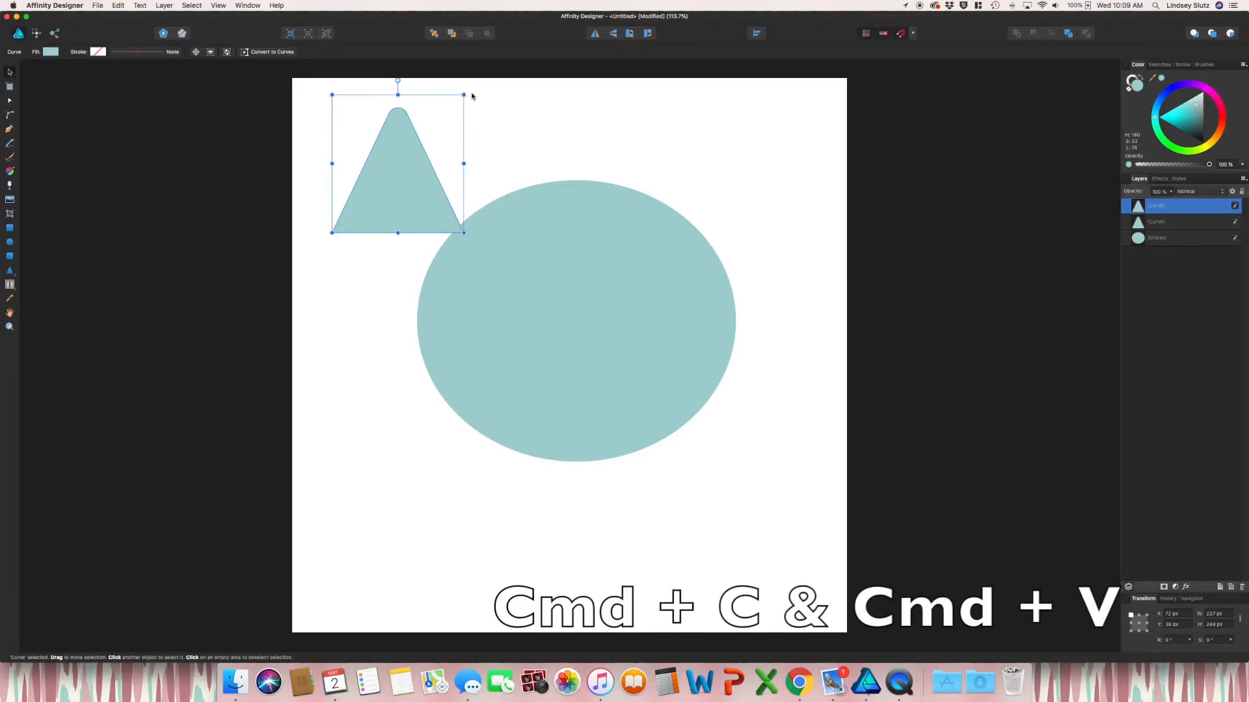
{"action": "left_click_drag", "start_coordinate": [464, 95], "coordinate": [429, 137]}
{"action": "left_click_drag", "start_coordinate": [394, 199], "coordinate": [397, 232]}
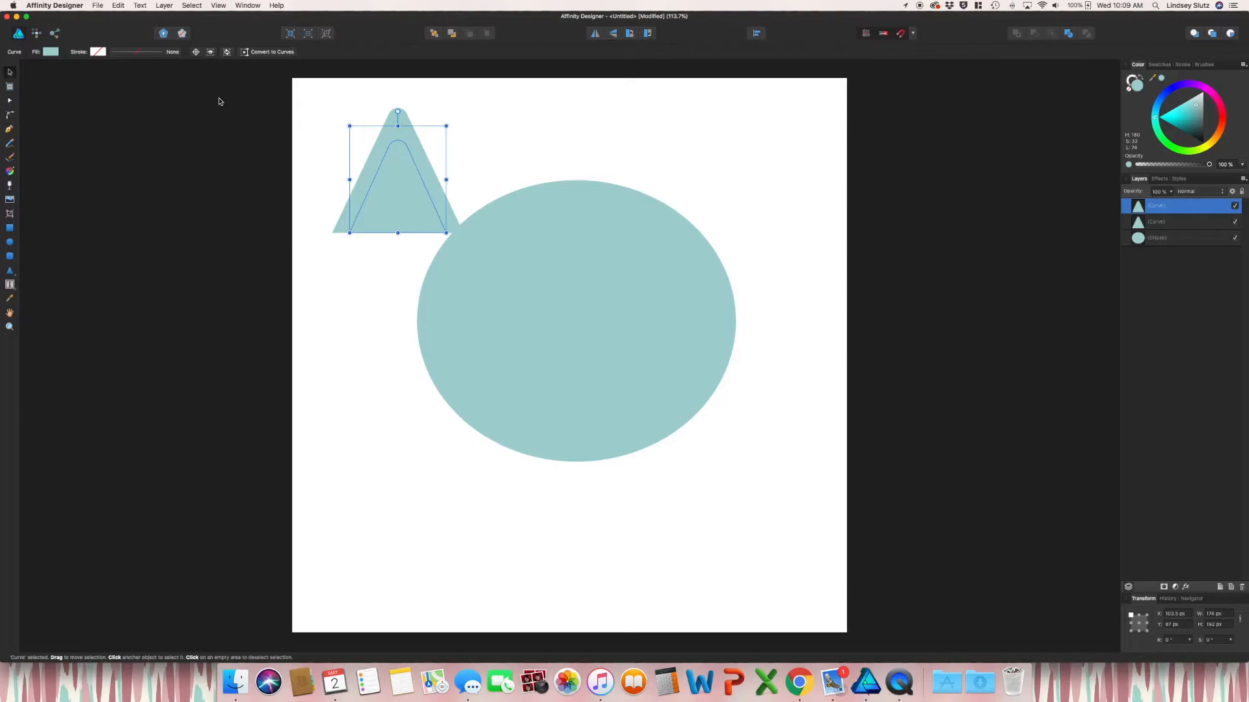
{"action": "left_click", "coordinate": [50, 53]}
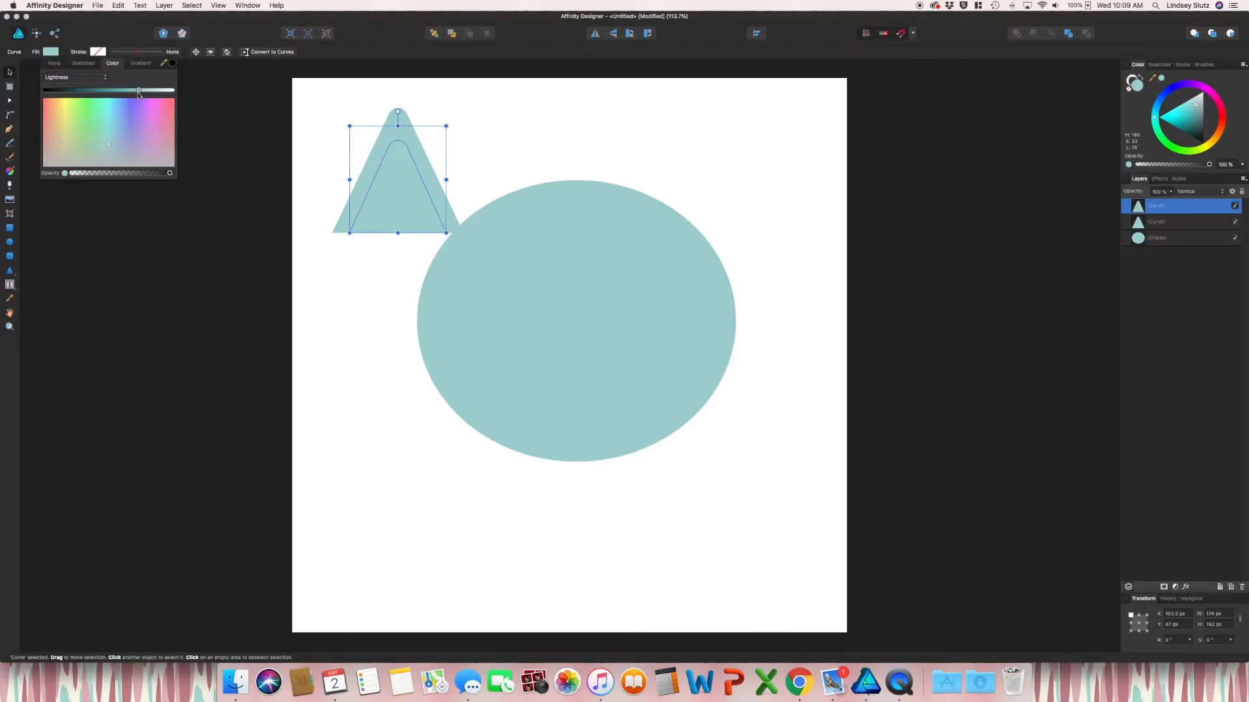
{"action": "left_click_drag", "start_coordinate": [140, 93], "coordinate": [113, 93]}
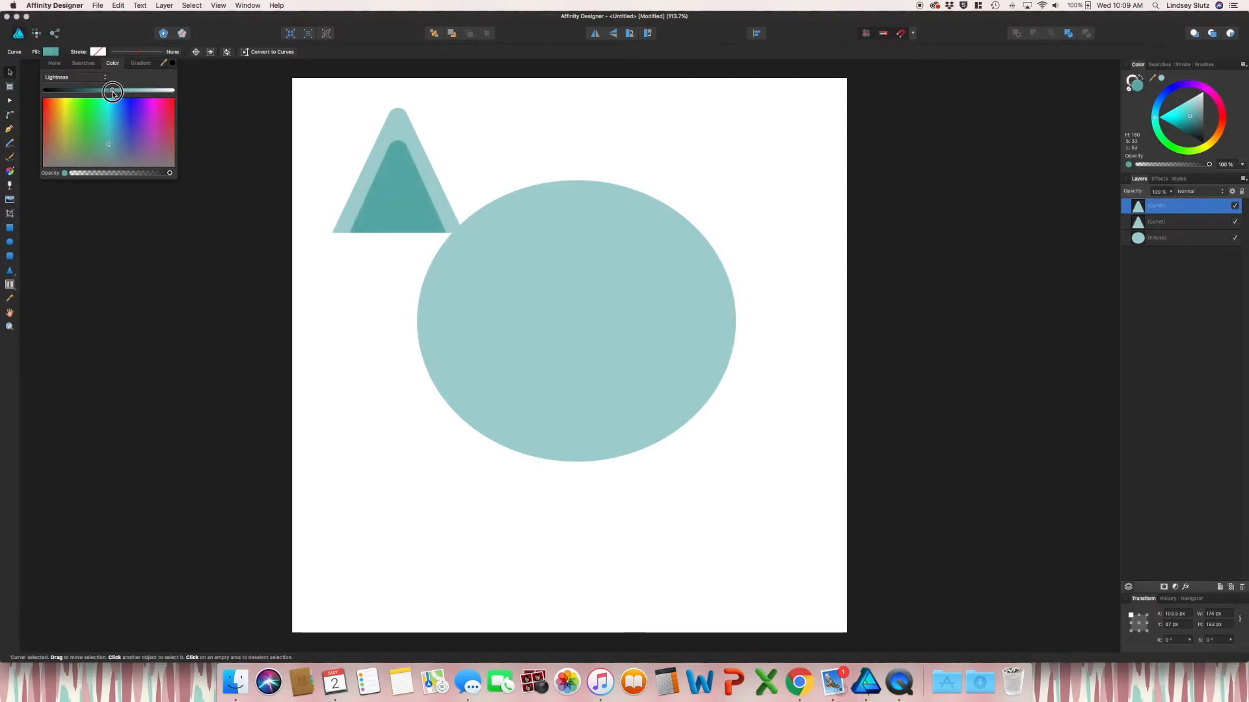
Group both triangles into a single ear
{"action": "left_click_drag", "start_coordinate": [314, 117], "coordinate": [471, 258]}
{"action": "key", "text": "super+g"}
{"action": "left_click", "coordinate": [513, 124]}
Tilt the ear about 23 degrees, fit it to the head's upper left, and send it behind the head
{"action": "left_click", "coordinate": [432, 194]}
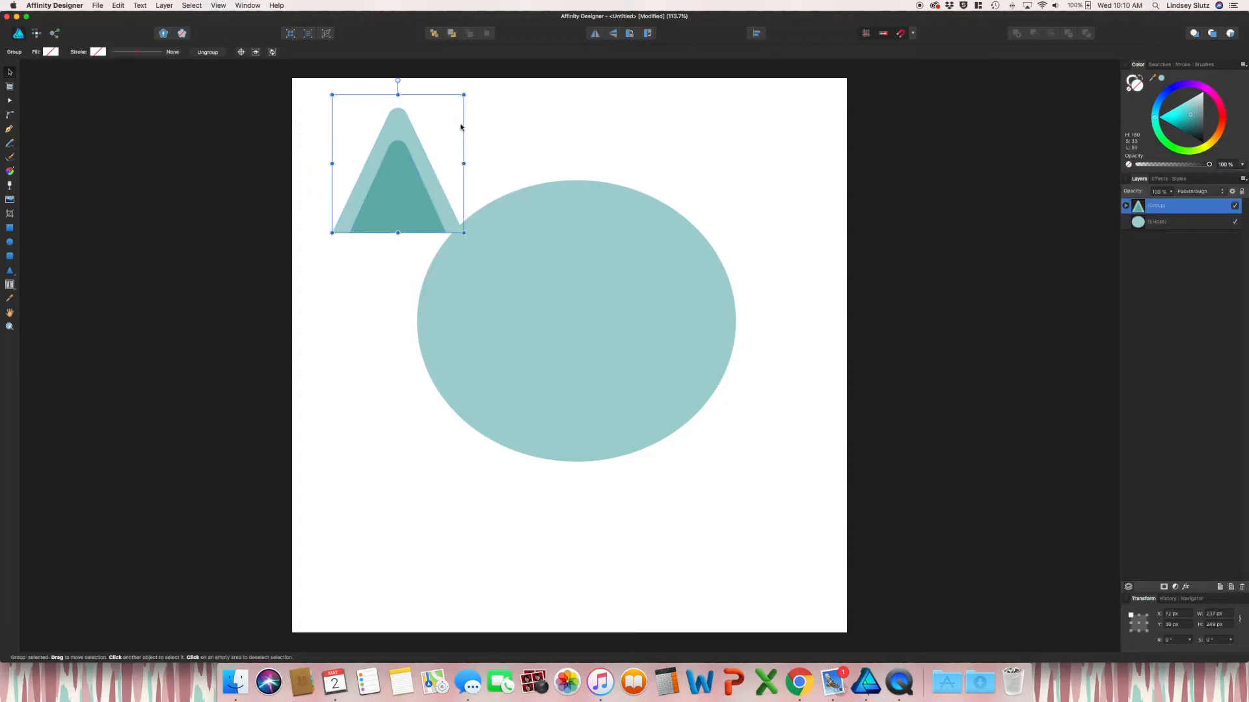
{"action": "left_click_drag", "start_coordinate": [469, 238], "coordinate": [434, 259]}
{"action": "left_click_drag", "start_coordinate": [419, 195], "coordinate": [490, 209]}
{"action": "left_click_drag", "start_coordinate": [520, 160], "coordinate": [540, 144]}
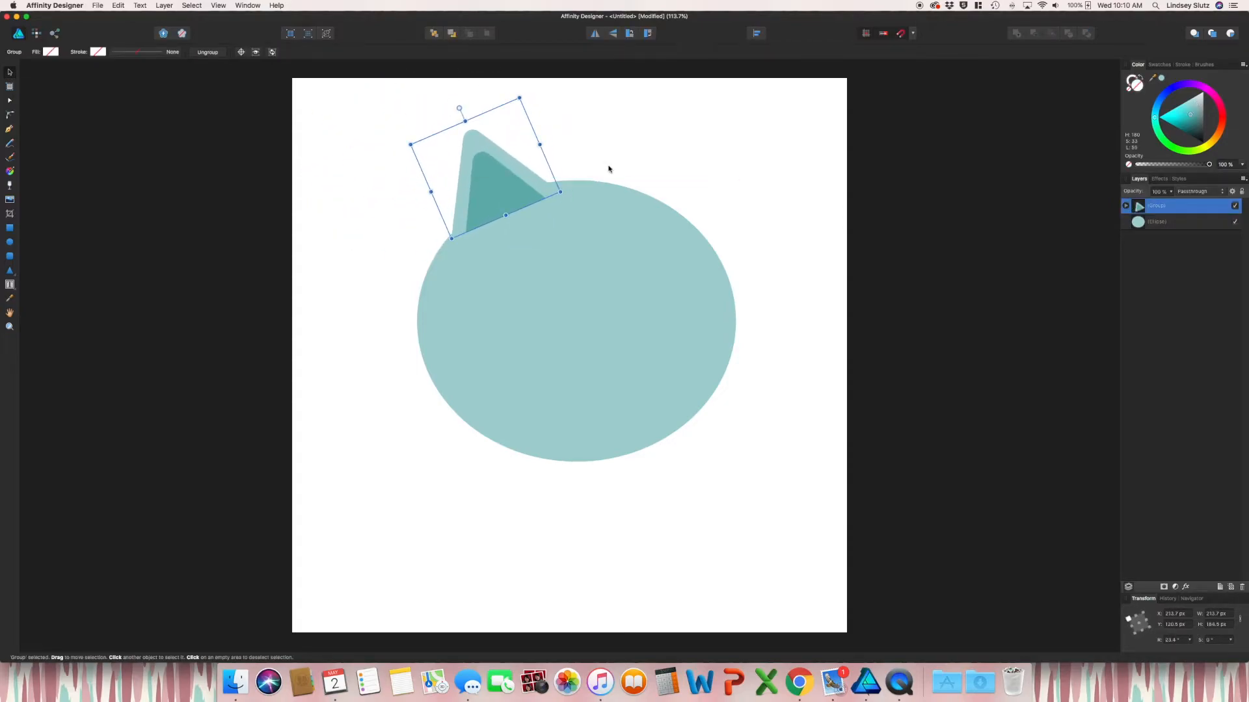
{"action": "key", "text": "super+bracketleft"}
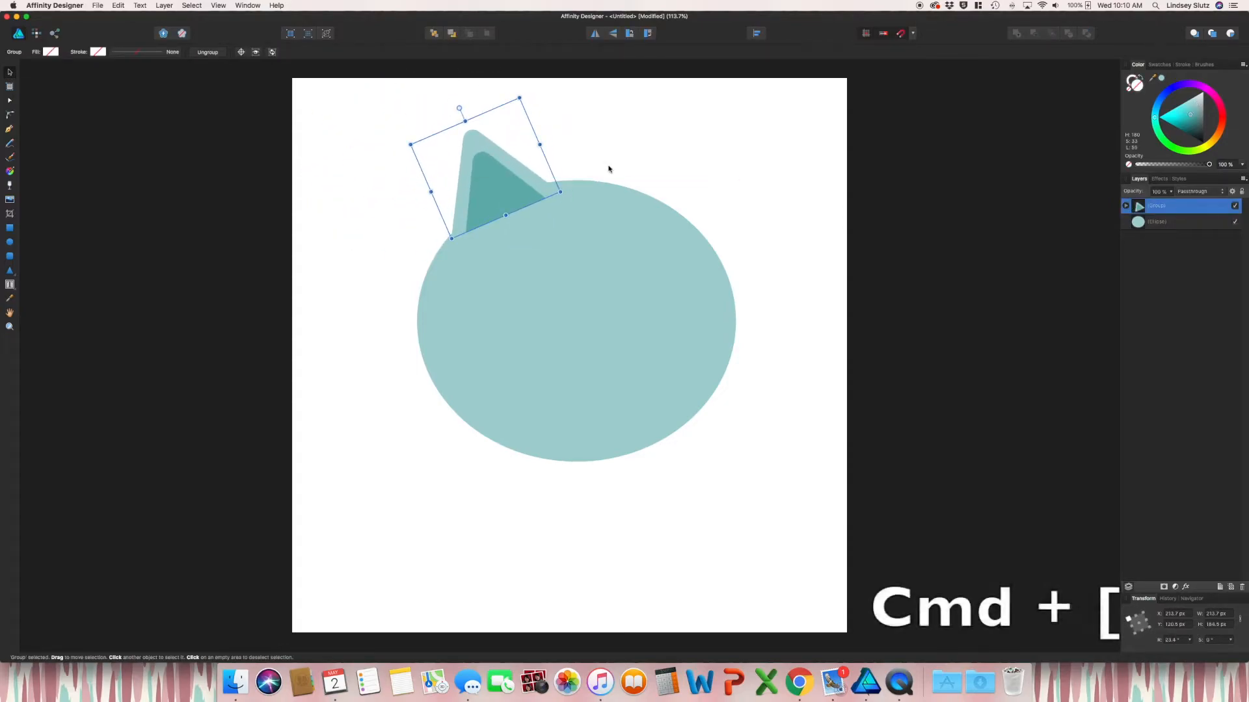
{"action": "key", "text": "super+bracketleft"}
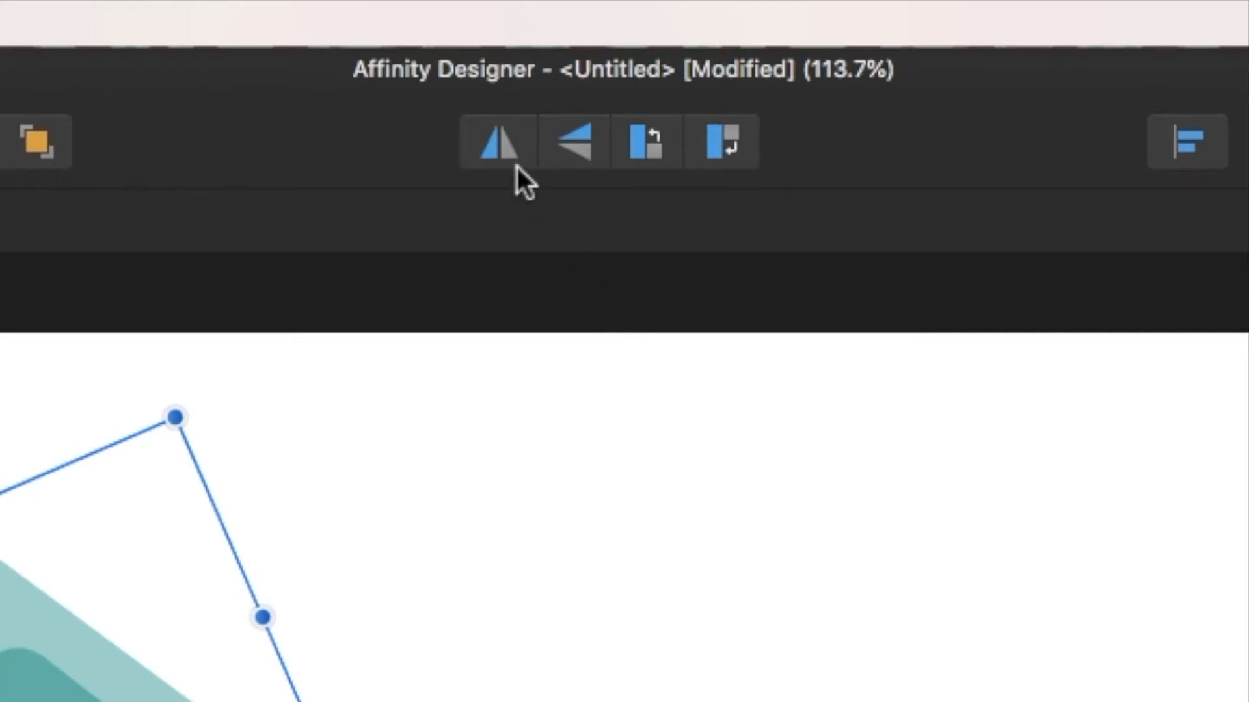
Place a horizontally mirrored ear at the head's upper right
{"action": "left_click", "coordinate": [498, 148]}
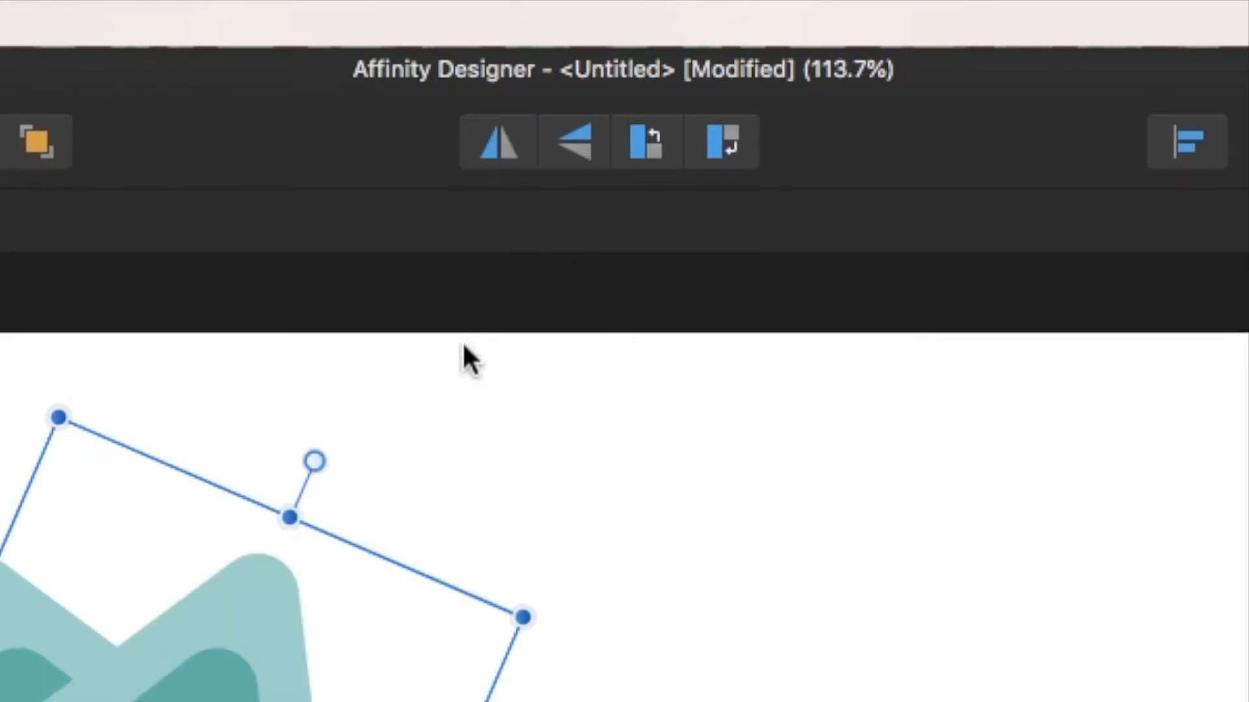
{"action": "left_click_drag", "start_coordinate": [234, 696], "coordinate": [674, 173]}
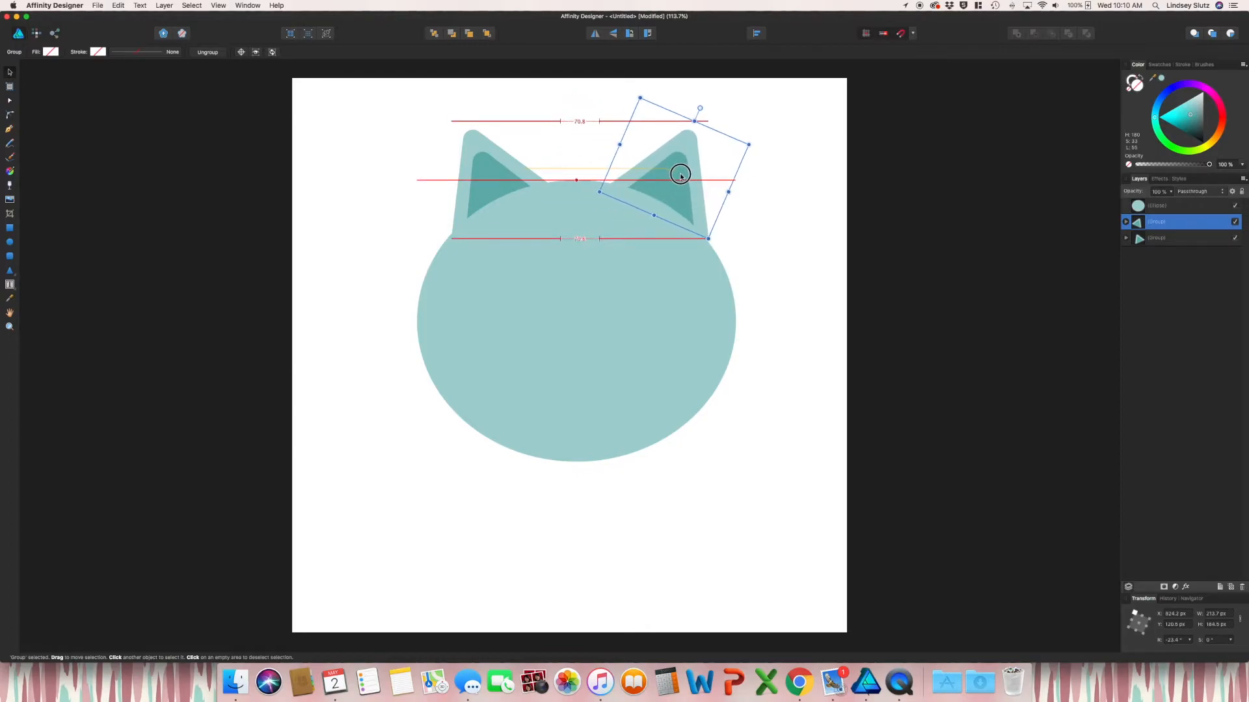
{"action": "left_click", "coordinate": [762, 227]}
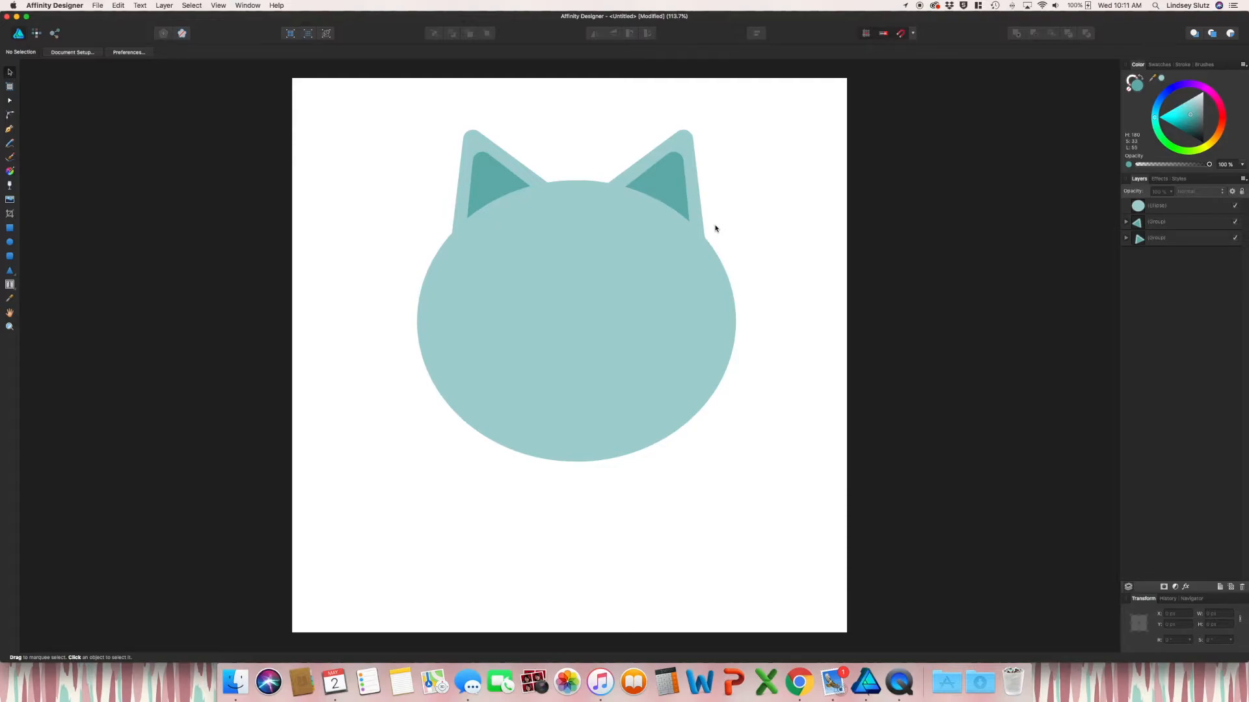
Draw an 18 px black pupil on the face and duplicate it for the second eye
{"action": "key", "text": "m"}
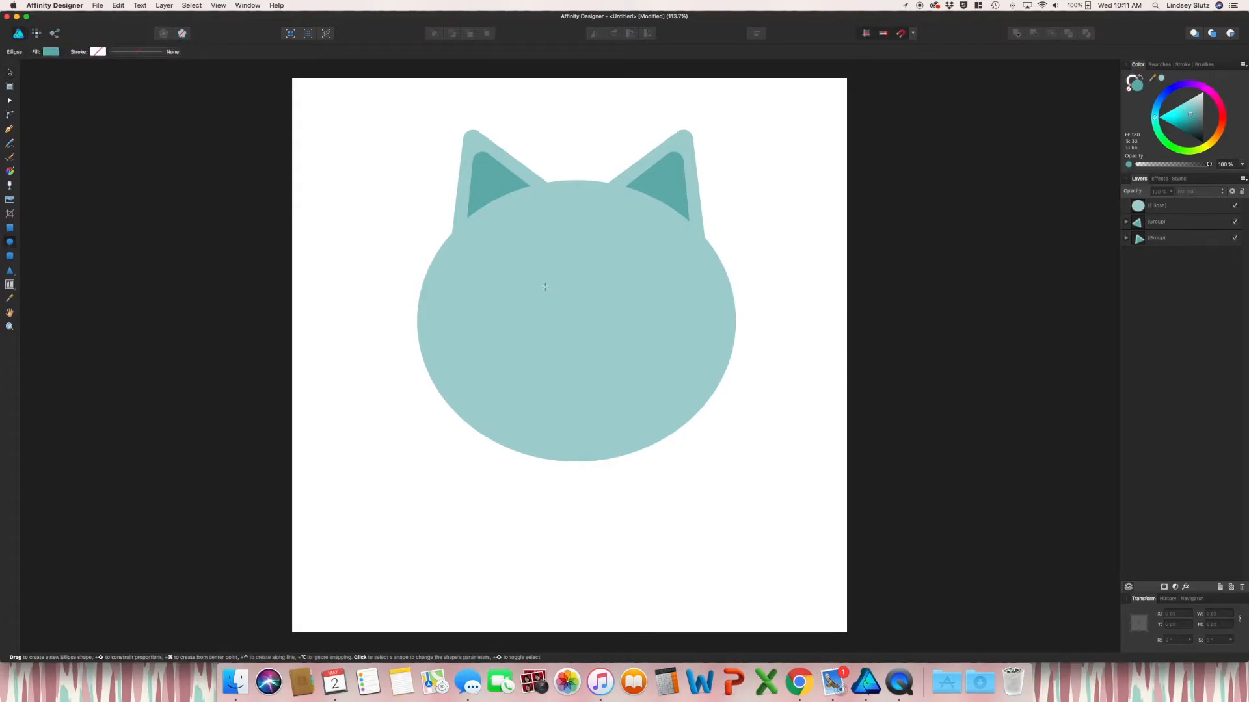
{"action": "left_click_drag", "start_coordinate": [546, 287], "coordinate": [558, 303]}
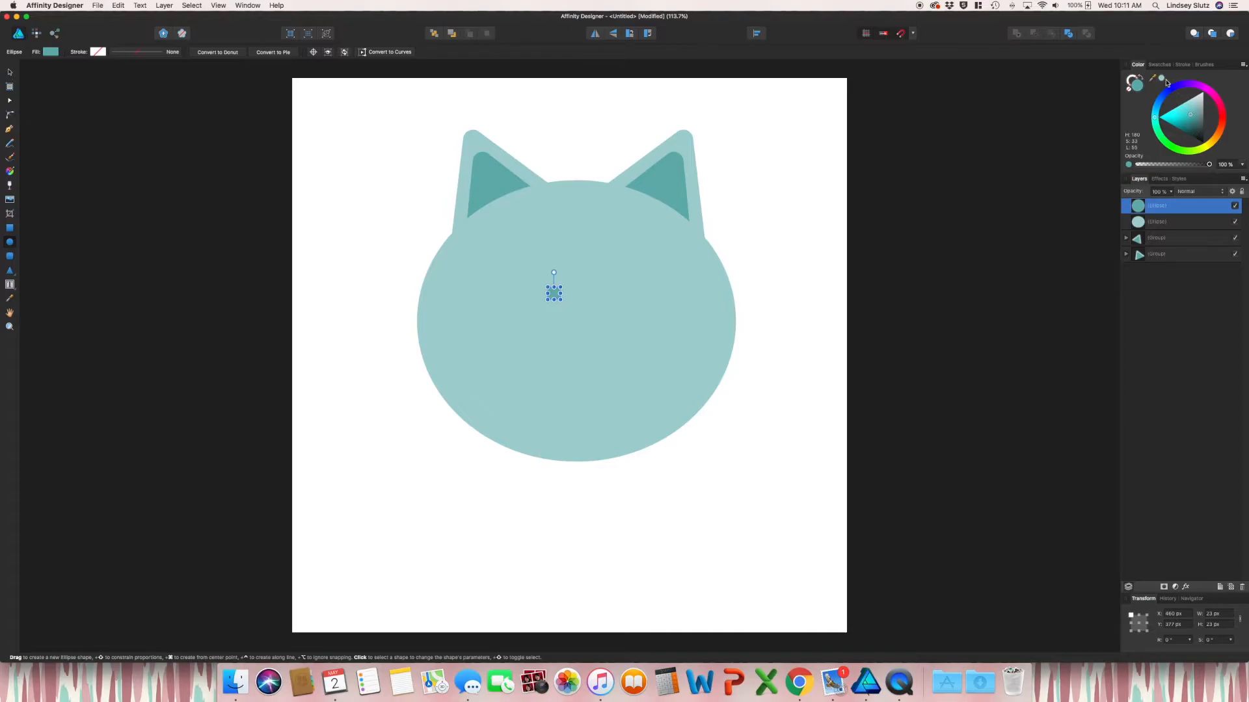
{"action": "left_click", "coordinate": [1203, 143]}
{"action": "left_click_drag", "start_coordinate": [549, 287], "coordinate": [341, 161]}
{"action": "key", "text": "v"}
{"action": "left_click", "coordinate": [555, 296], "text": "shift"}
{"action": "left_click", "coordinate": [366, 219]}
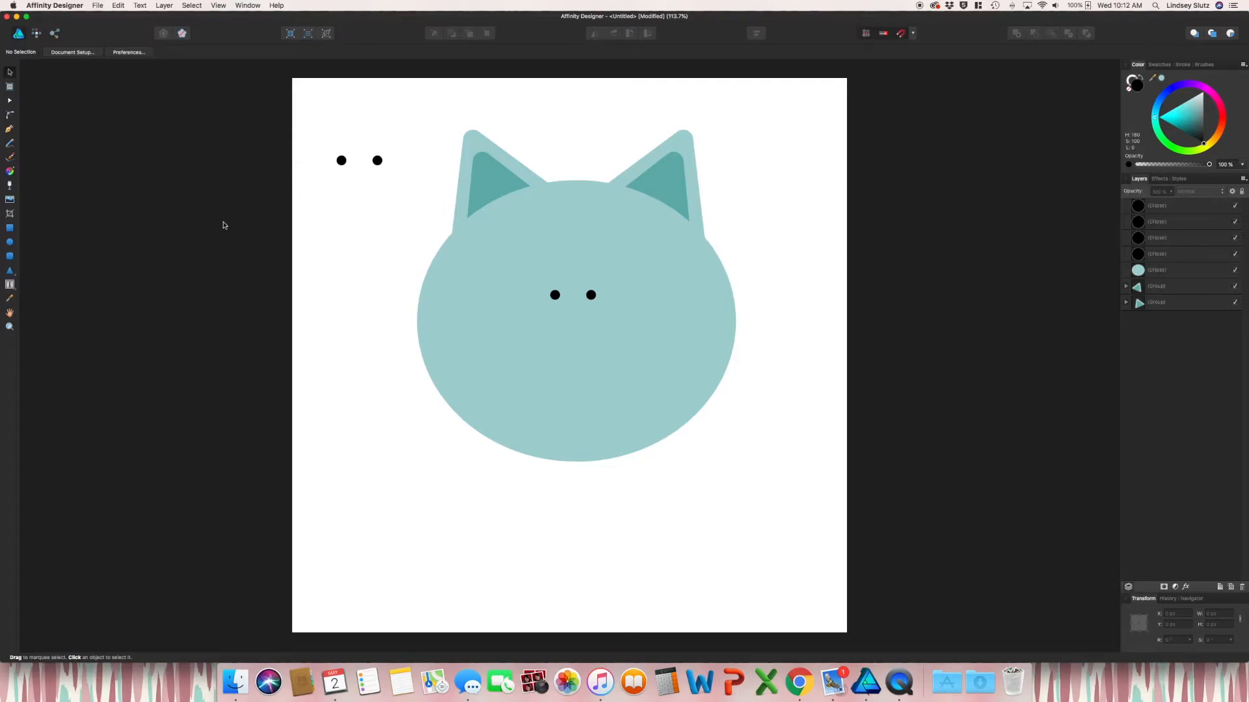
Put white oval eyes behind both pupils and reposition the pupils inside them
{"action": "left_click", "coordinate": [11, 244]}
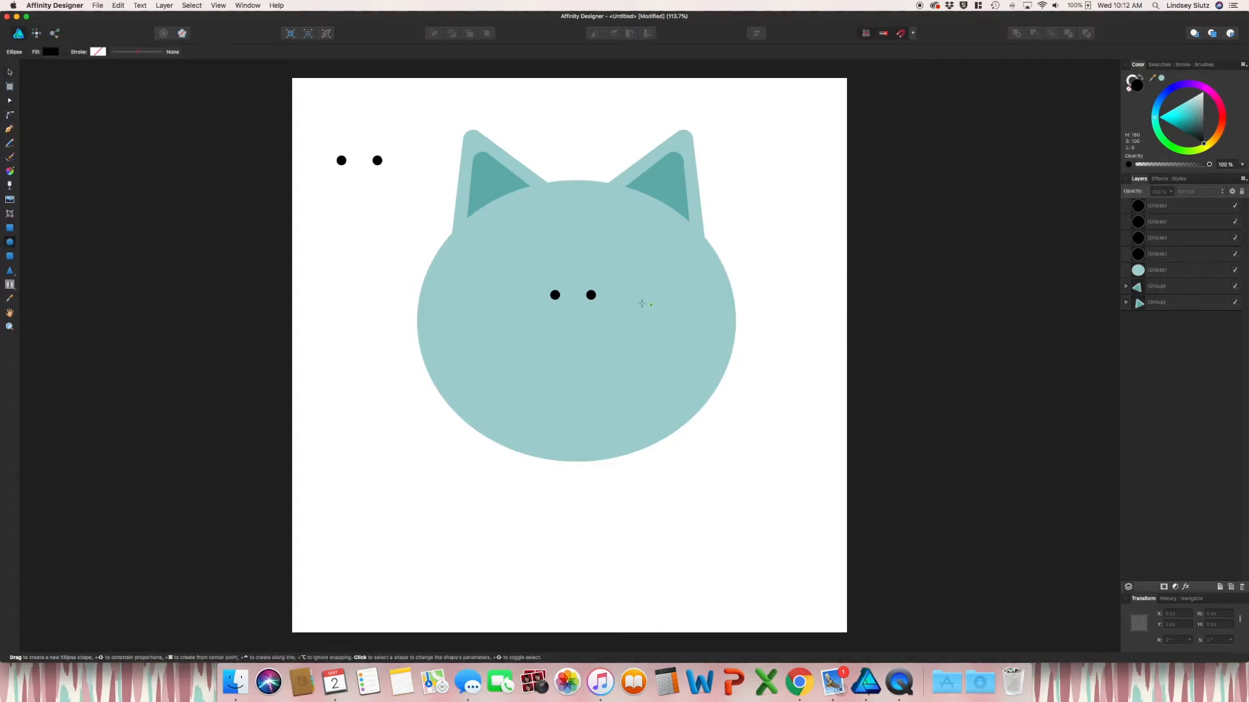
{"action": "left_click_drag", "start_coordinate": [526, 264], "coordinate": [569, 311]}
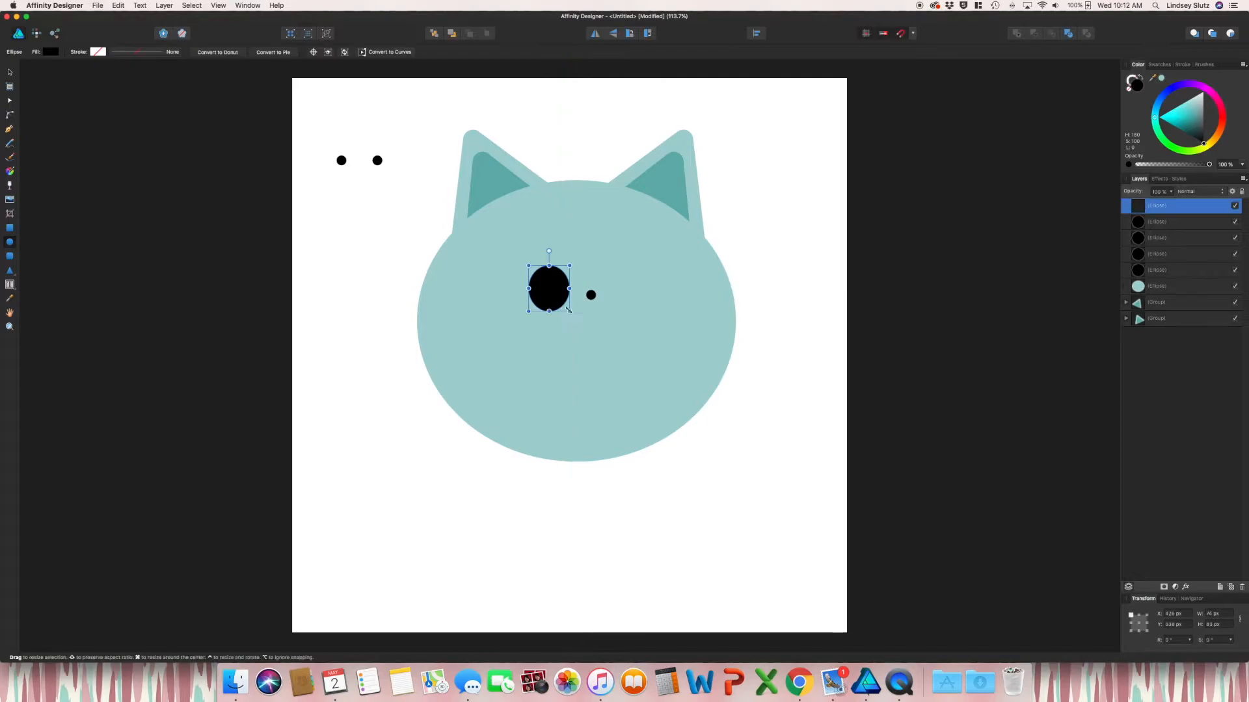
{"action": "left_click_drag", "start_coordinate": [1194, 139], "coordinate": [1203, 92]}
{"action": "key", "text": "super+["}
{"action": "key", "text": "super+["}
{"action": "key", "text": "super+["}
{"action": "key", "text": "super+["}
{"action": "key", "text": "super+j"}
{"action": "left_click_drag", "start_coordinate": [566, 281], "coordinate": [616, 281]}
{"action": "left_click", "coordinate": [897, 337]}
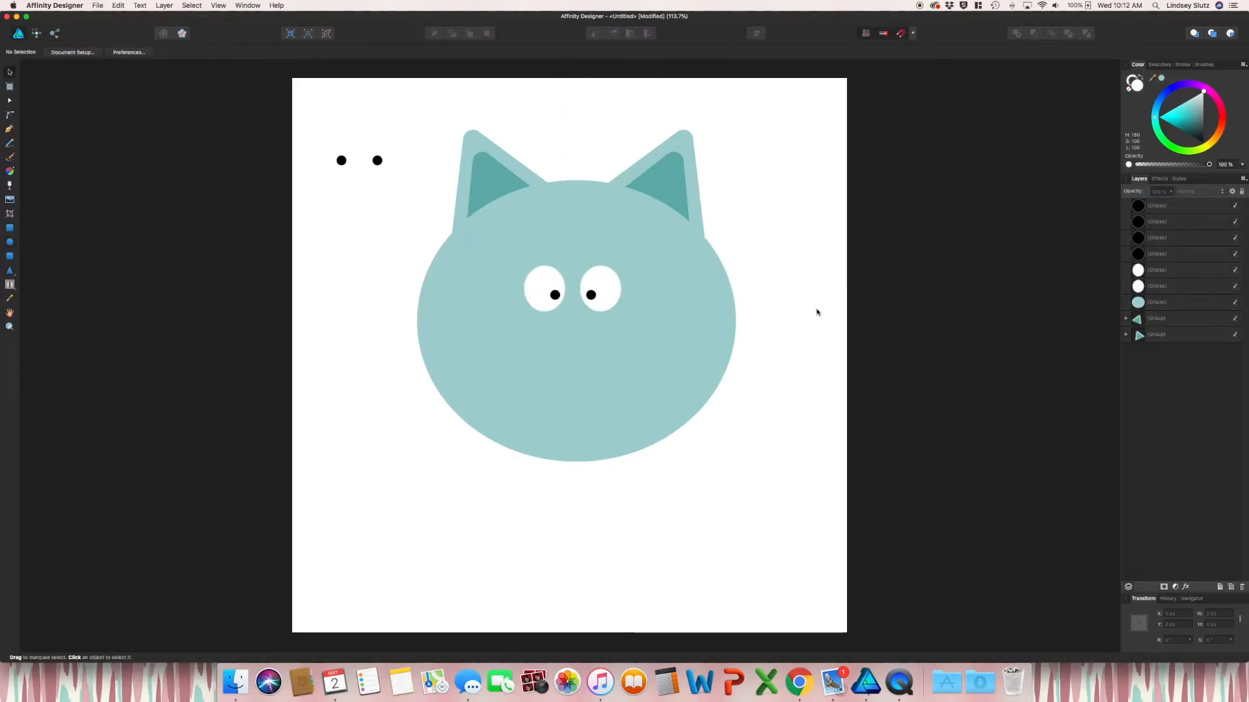
{"action": "left_click_drag", "start_coordinate": [555, 295], "coordinate": [590, 299]}
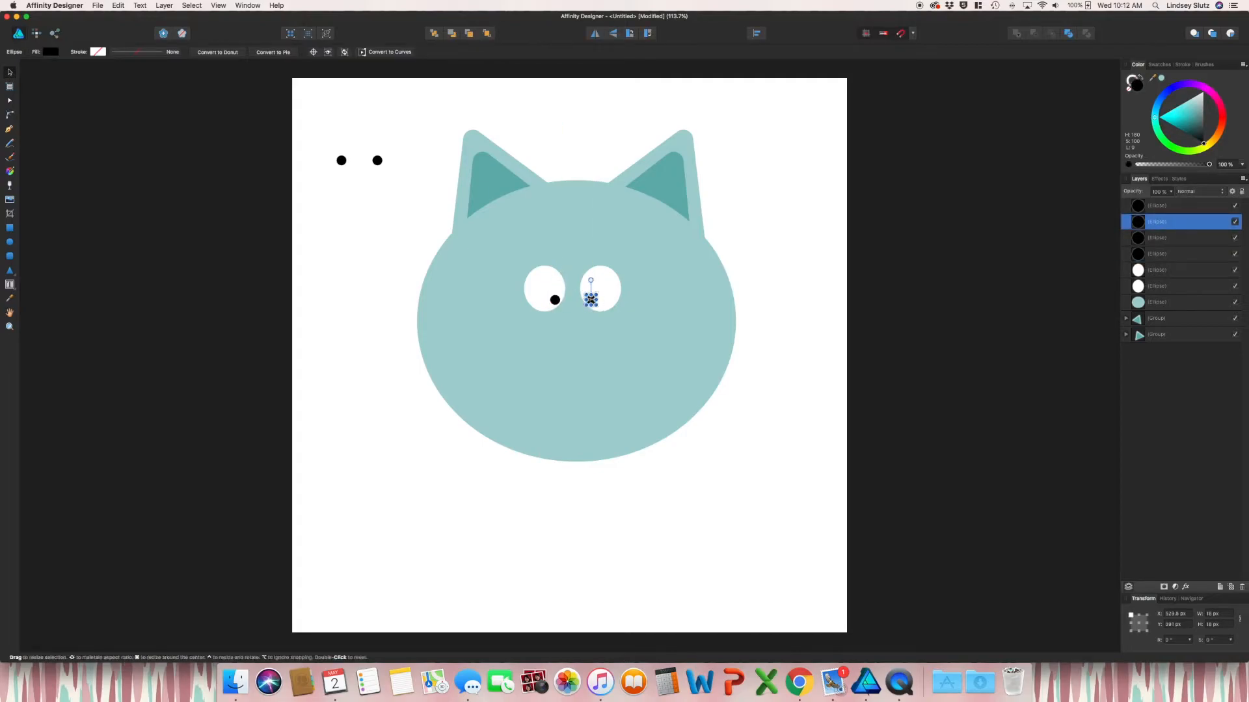
{"action": "left_click", "coordinate": [949, 335]}
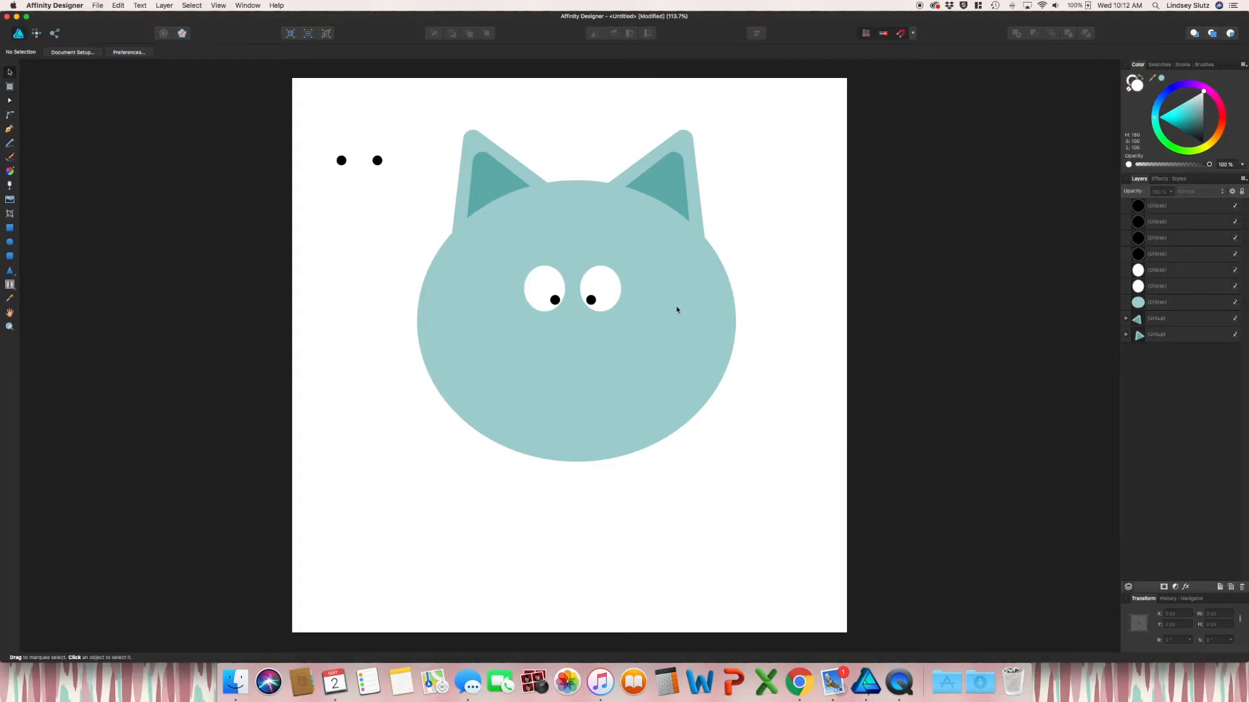
Lower the pupils, then group the open eyes and park them at the top-left
{"action": "left_click_drag", "start_coordinate": [591, 299], "coordinate": [554, 299]}
{"action": "left_click_drag", "start_coordinate": [601, 294], "coordinate": [591, 299]}
{"action": "left_click_drag", "start_coordinate": [403, 251], "coordinate": [644, 325]}
{"action": "left_click_drag", "start_coordinate": [595, 290], "coordinate": [388, 204]}
{"action": "key", "text": "super+g"}
{"action": "left_click", "coordinate": [60, 186]}
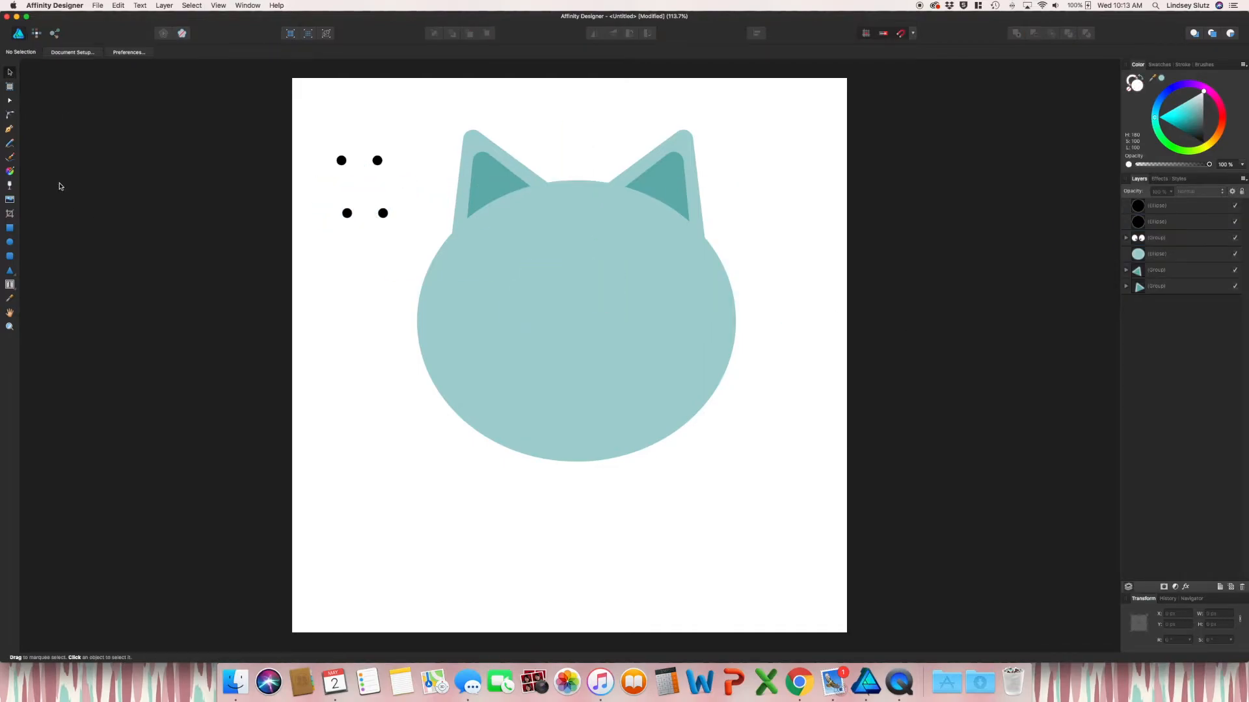
Draw an arched closed-eye curve with a black stroke using the Pen tool
{"action": "left_click", "coordinate": [10, 130]}
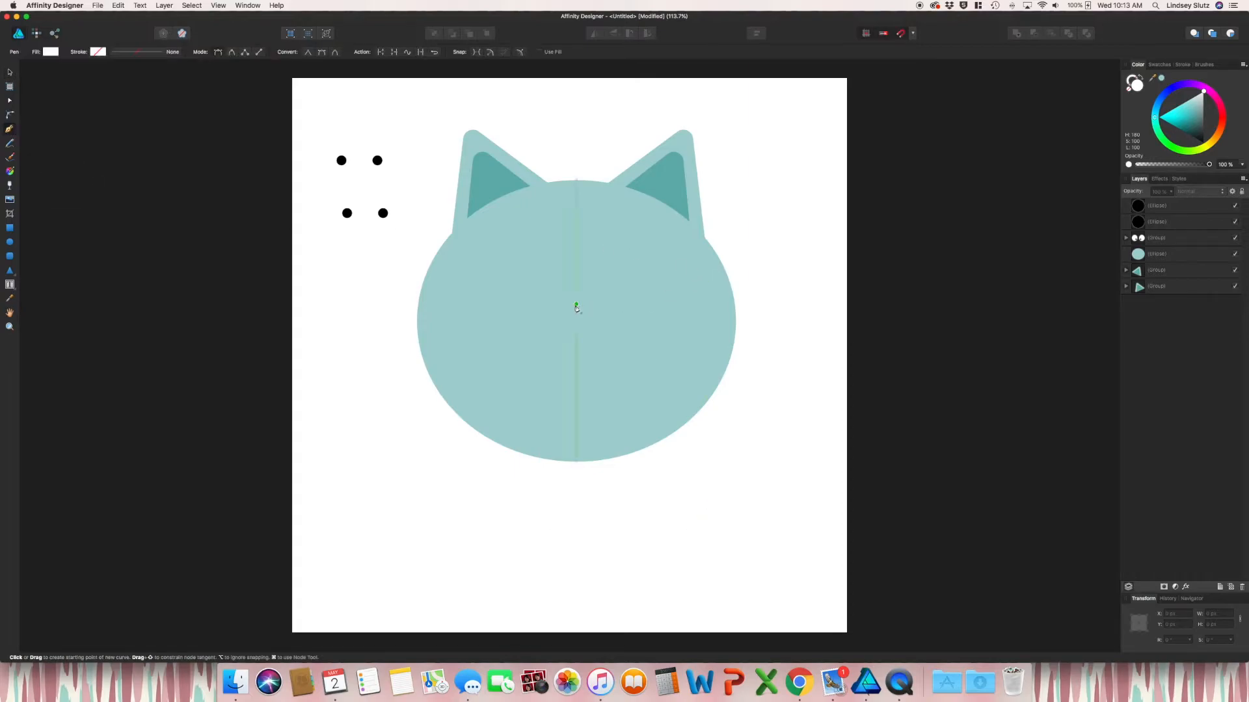
{"action": "left_click", "coordinate": [519, 307]}
{"action": "left_click_drag", "start_coordinate": [538, 294], "coordinate": [552, 294]}
{"action": "left_click", "coordinate": [560, 306]}
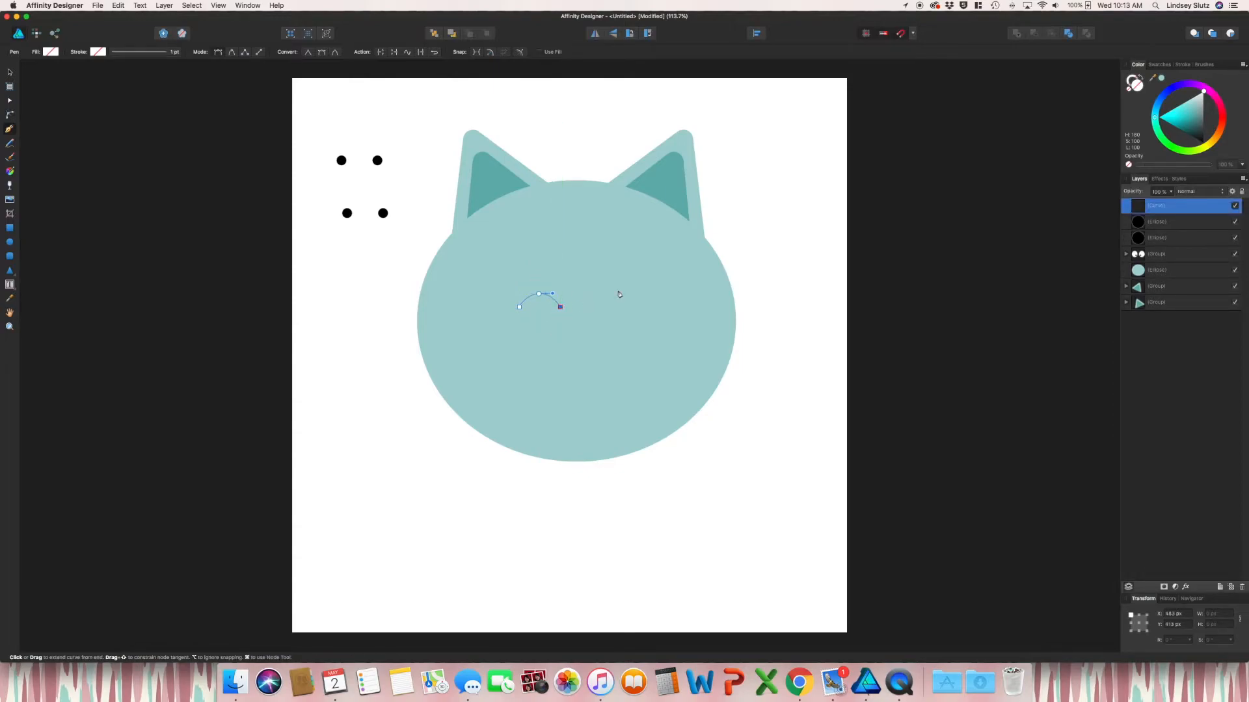
{"action": "left_click", "coordinate": [1204, 146]}
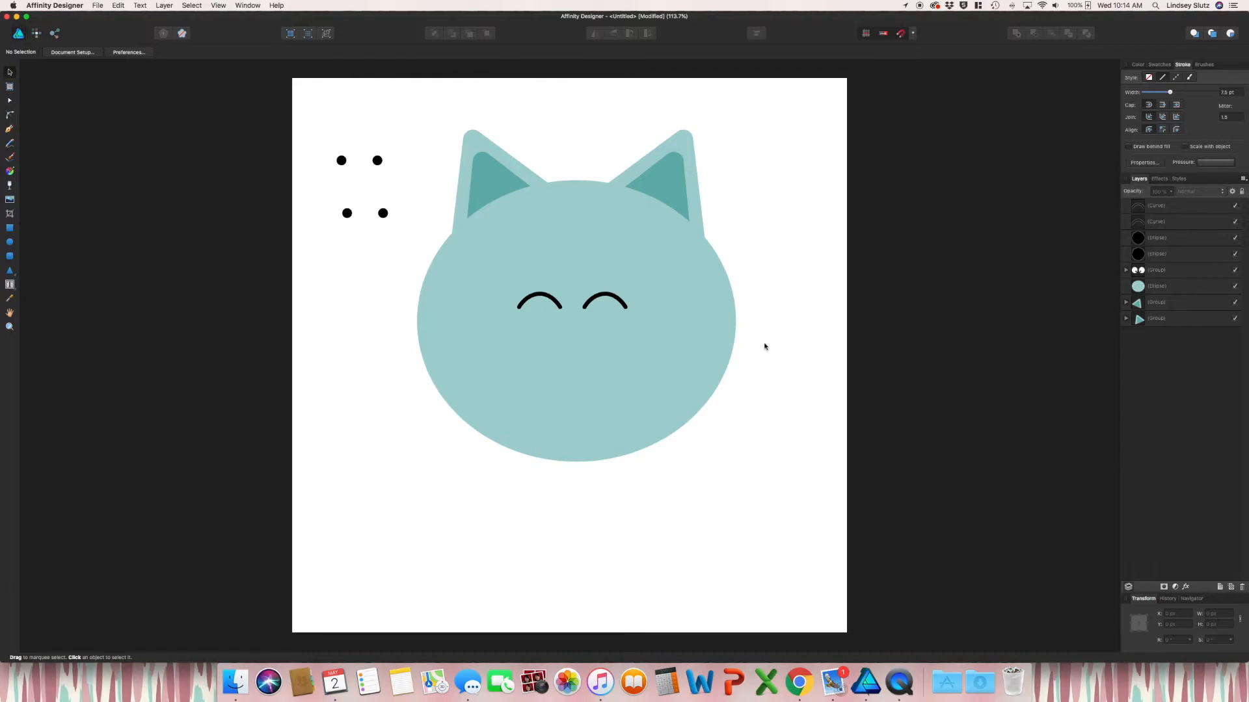
Copy both eye arches beside the head and flip them vertically
{"action": "left_click", "coordinate": [598, 302]}
{"action": "left_click", "coordinate": [539, 300], "text": "shift"}
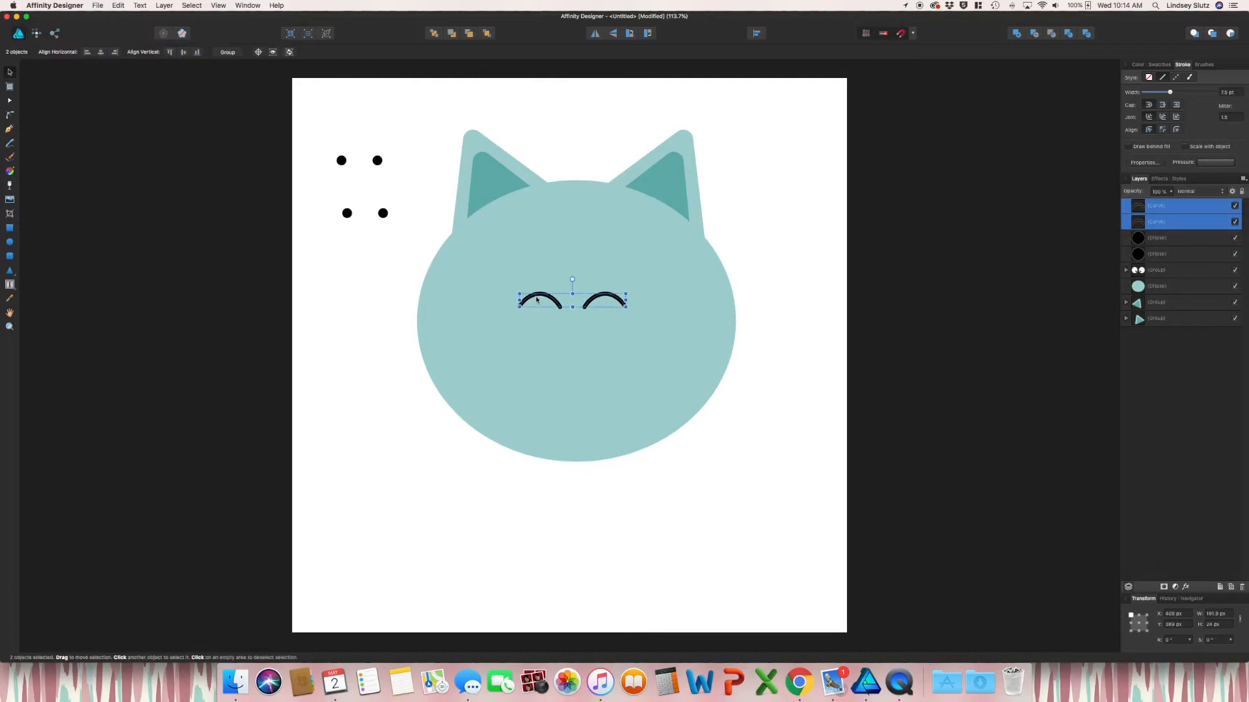
{"action": "left_click_drag", "start_coordinate": [598, 302], "coordinate": [391, 262]}
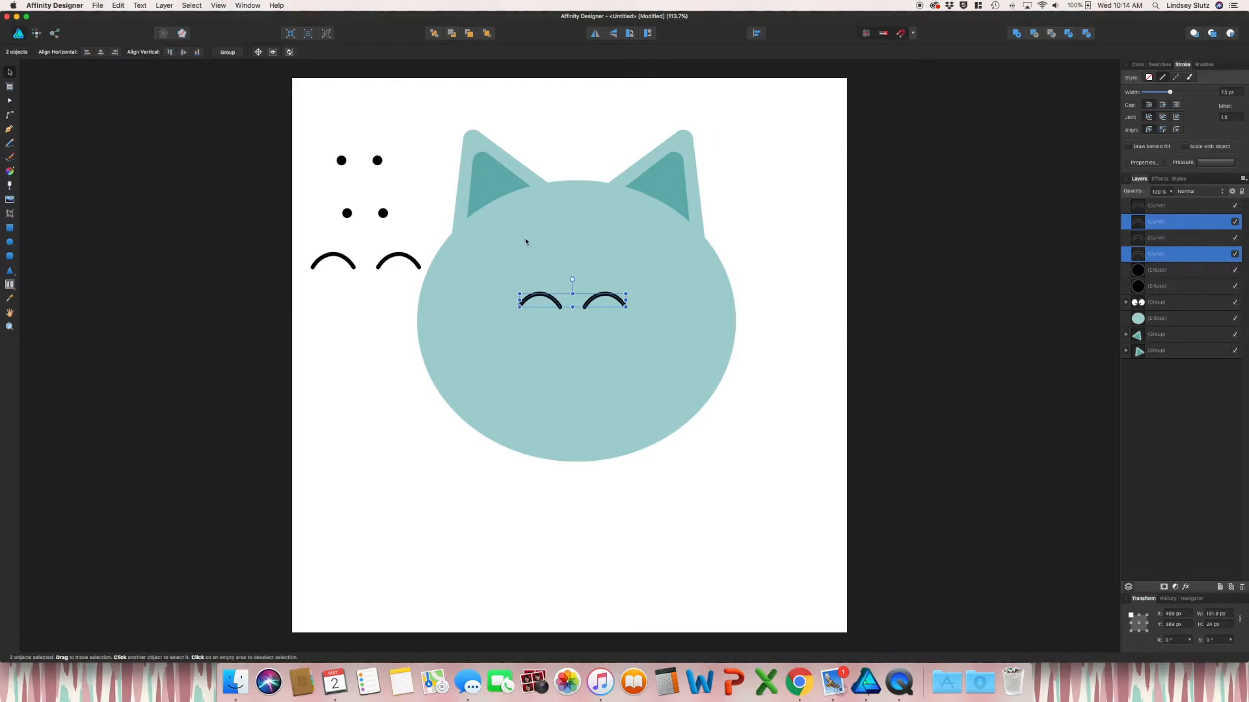
{"action": "left_click", "coordinate": [615, 37]}
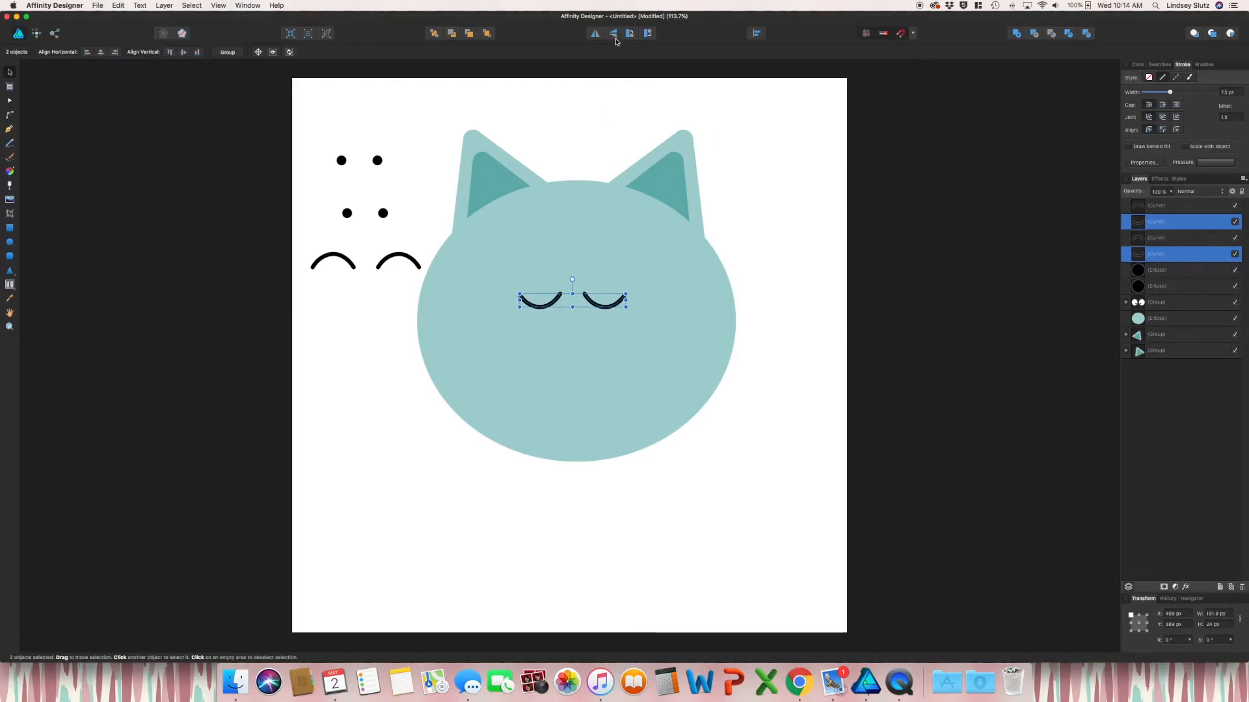
{"action": "left_click", "coordinate": [804, 271]}
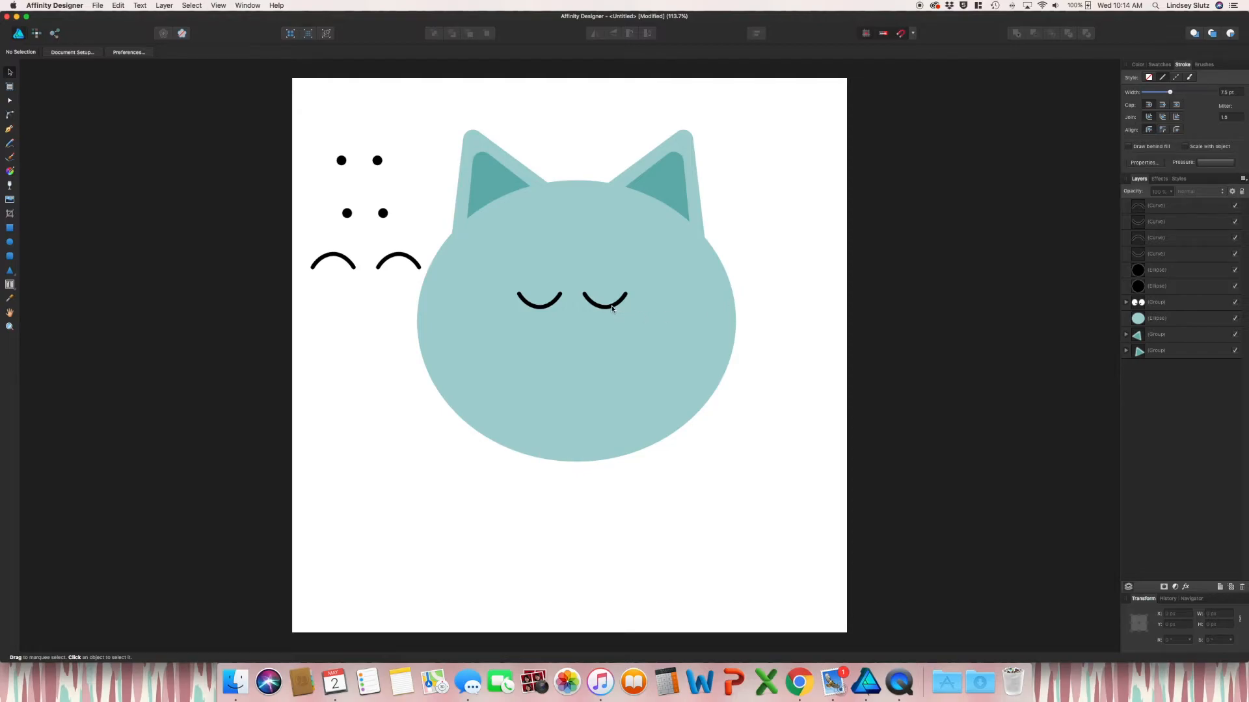
{"action": "key", "text": "super+z"}
{"action": "key", "text": "super+z"}
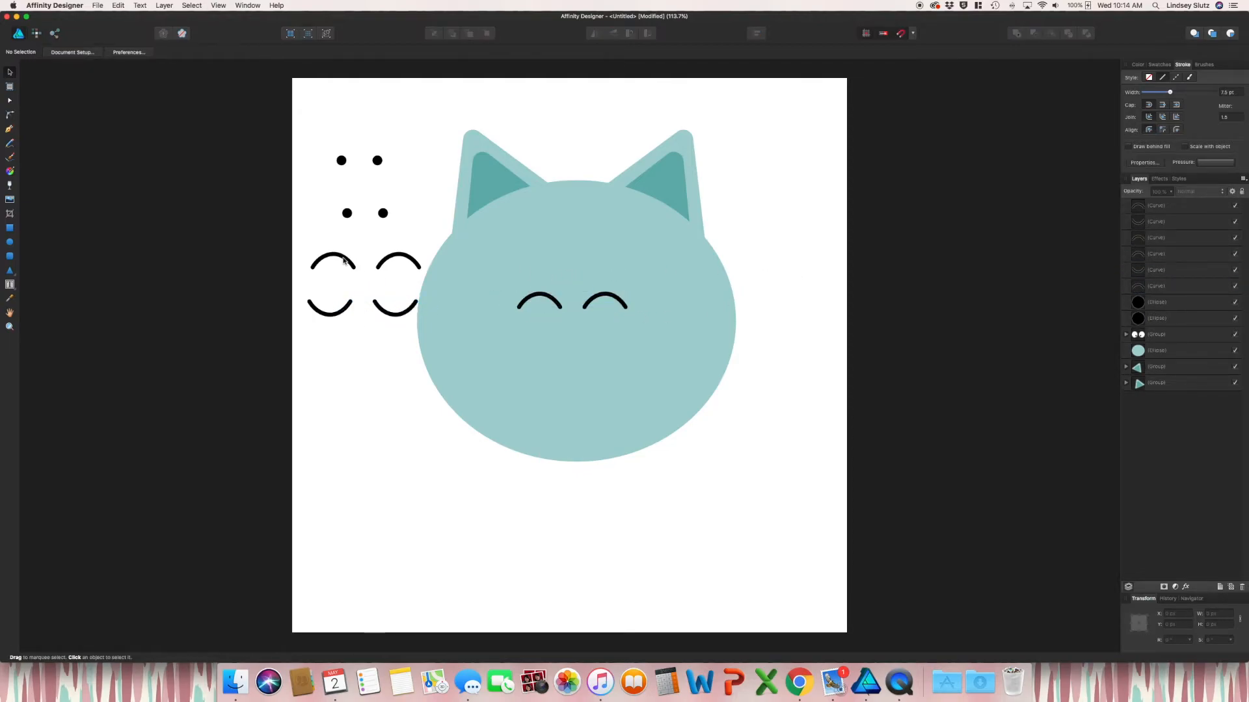
Try a Pen-tool lash stroke at the left eye, then discard the stray line
{"action": "left_click", "coordinate": [9, 130]}
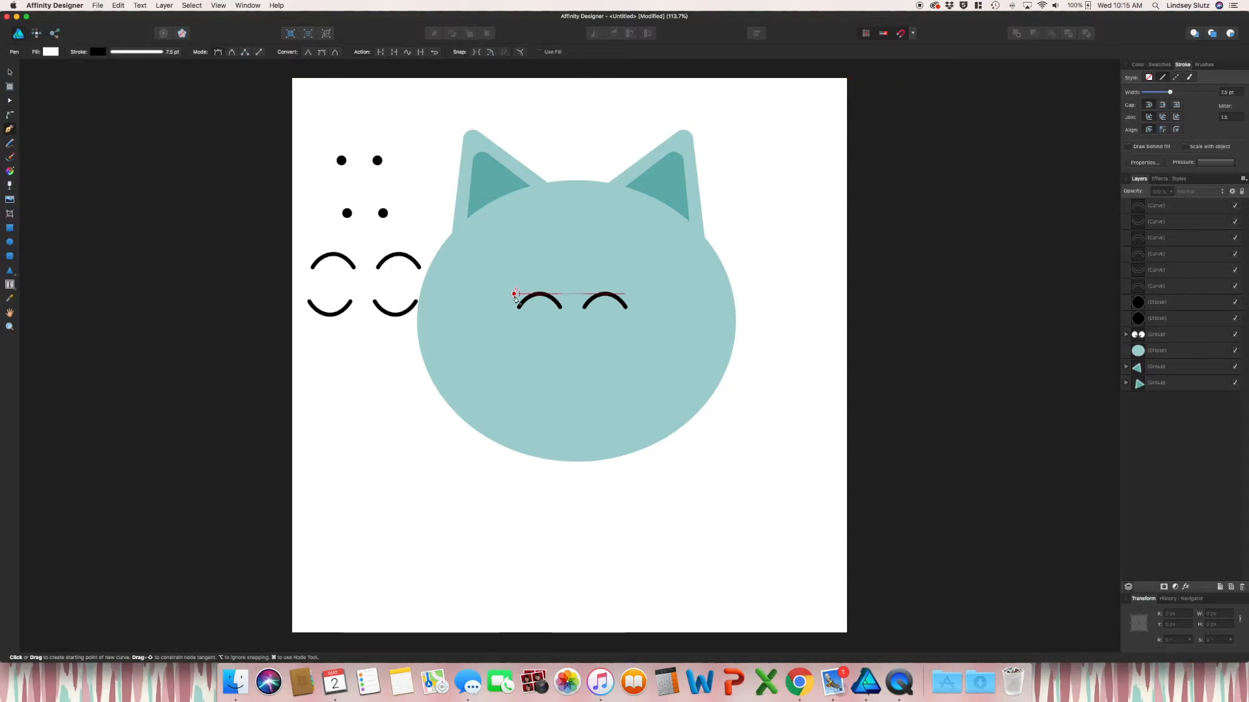
{"action": "left_click_drag", "start_coordinate": [513, 294], "coordinate": [527, 310]}
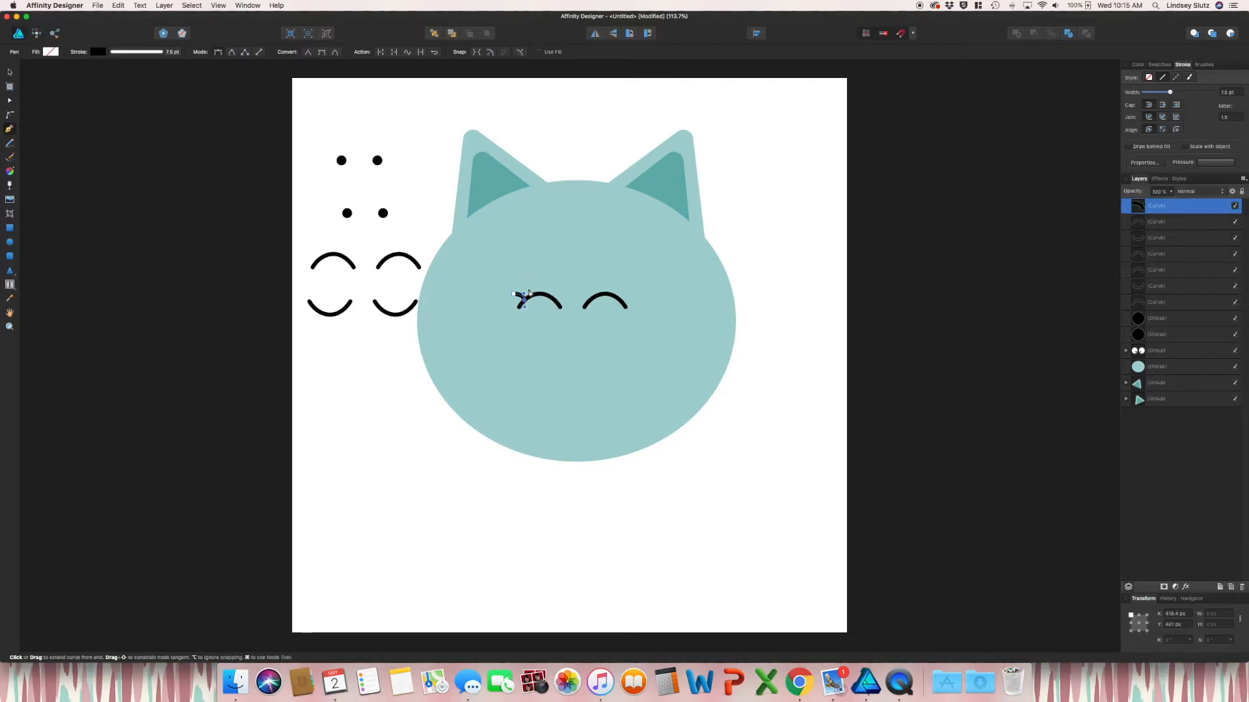
{"action": "left_click", "coordinate": [627, 301]}
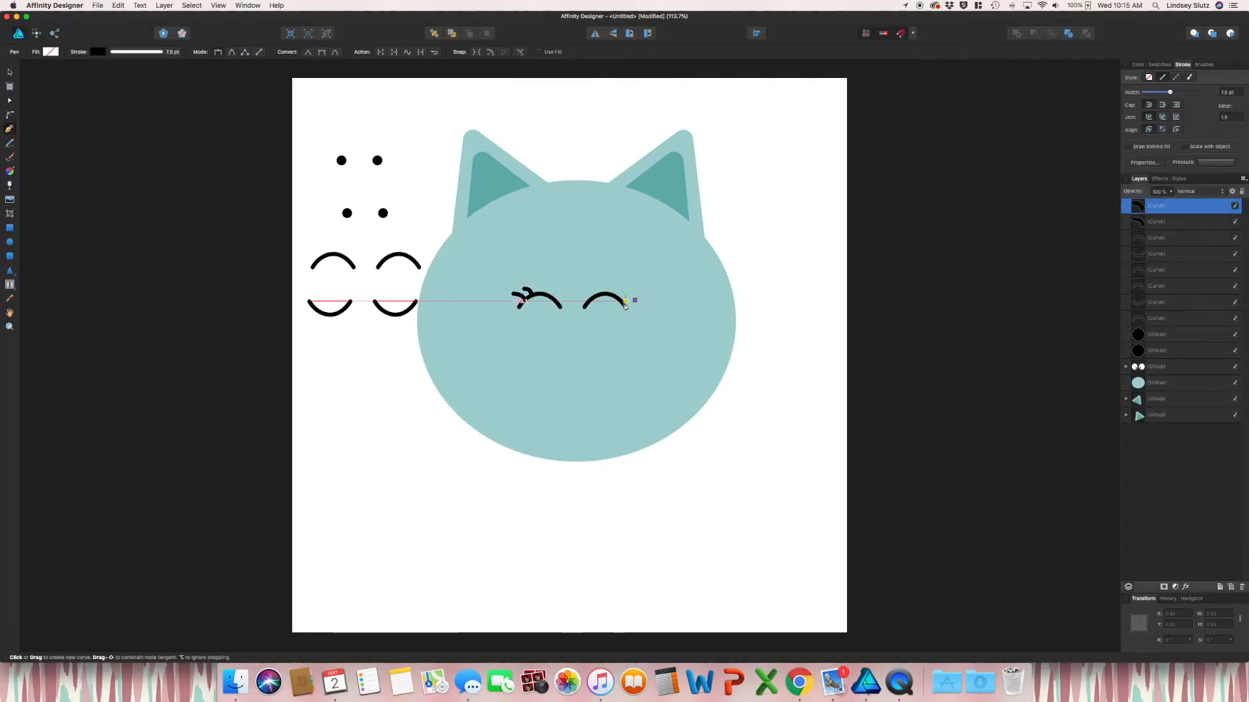
{"action": "key", "text": "v"}
{"action": "left_click", "coordinate": [340, 208]}
{"action": "left_click", "coordinate": [1009, 167]}
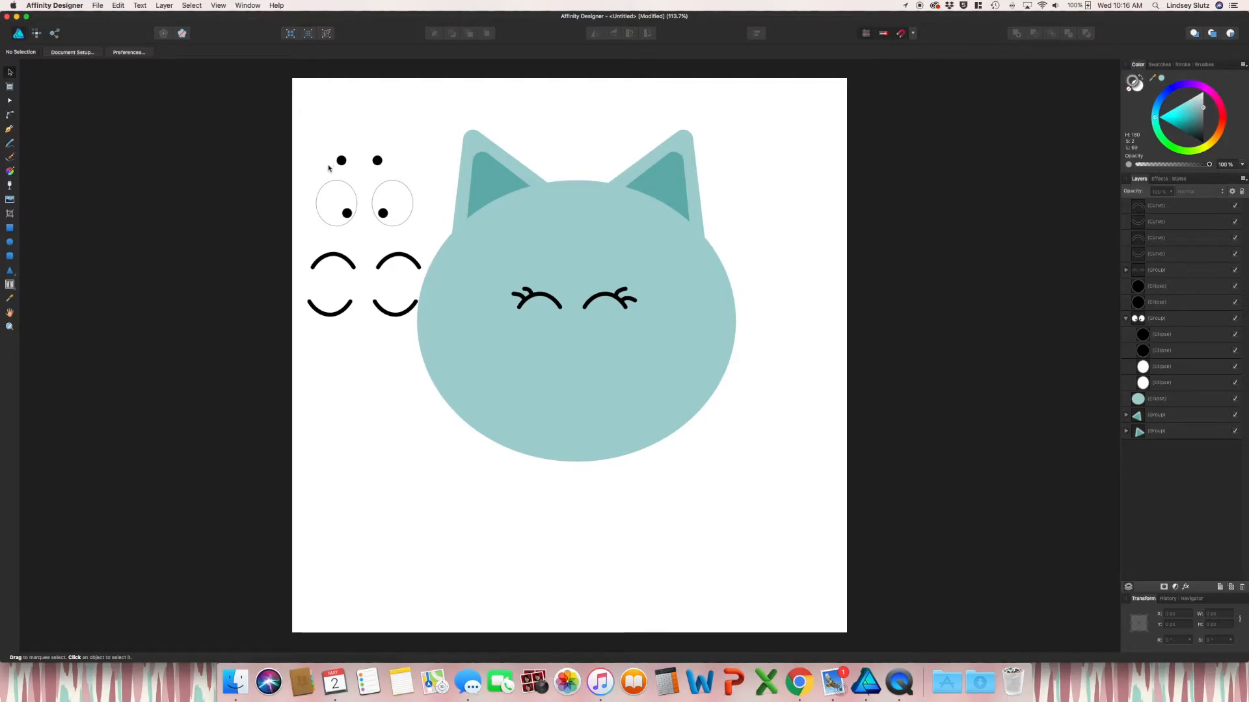
Copy a spare black dot to the face centre, recolour it, and remove its outline
{"action": "left_click", "coordinate": [377, 160]}
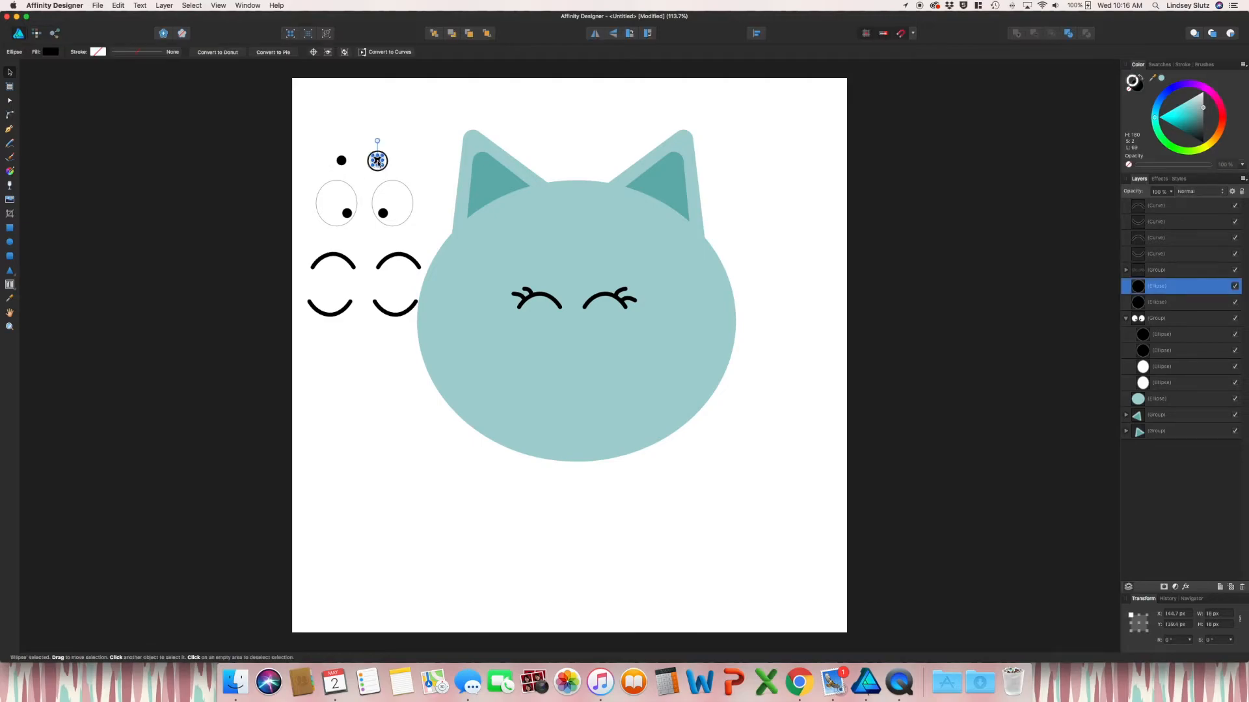
{"action": "left_click_drag", "start_coordinate": [377, 160], "coordinate": [575, 336]}
{"action": "left_click", "coordinate": [788, 371]}
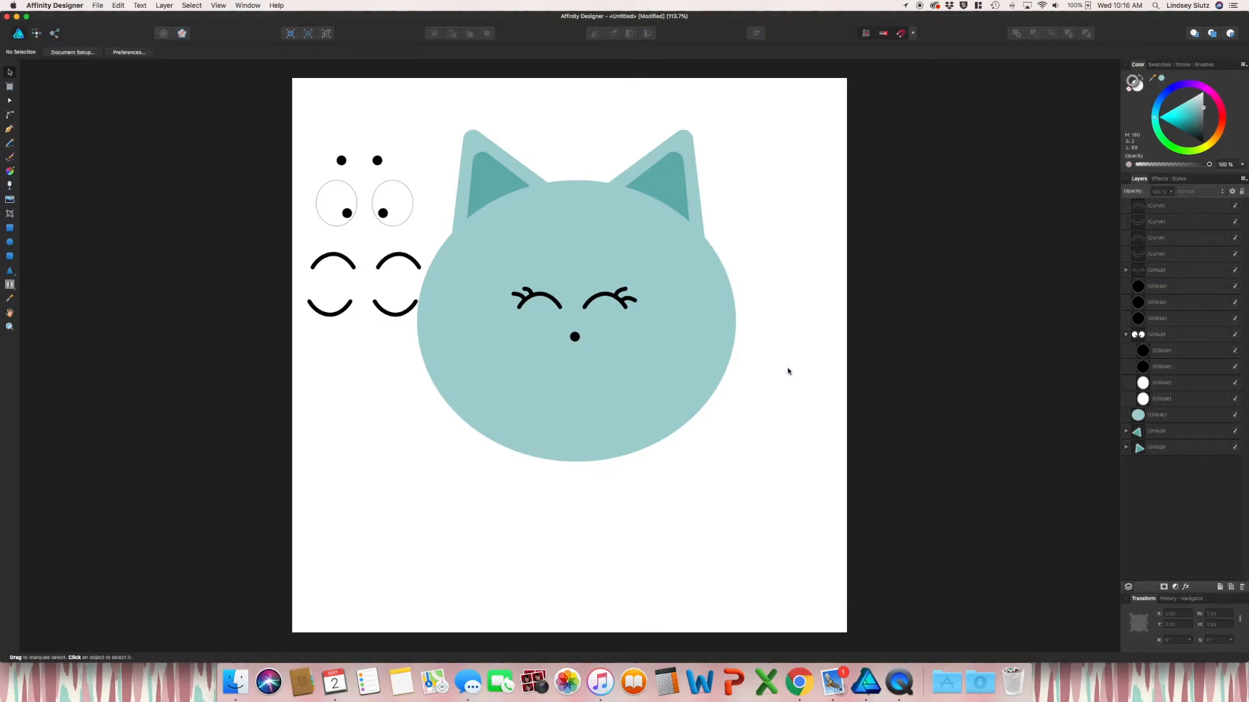
{"action": "left_click", "coordinate": [575, 337]}
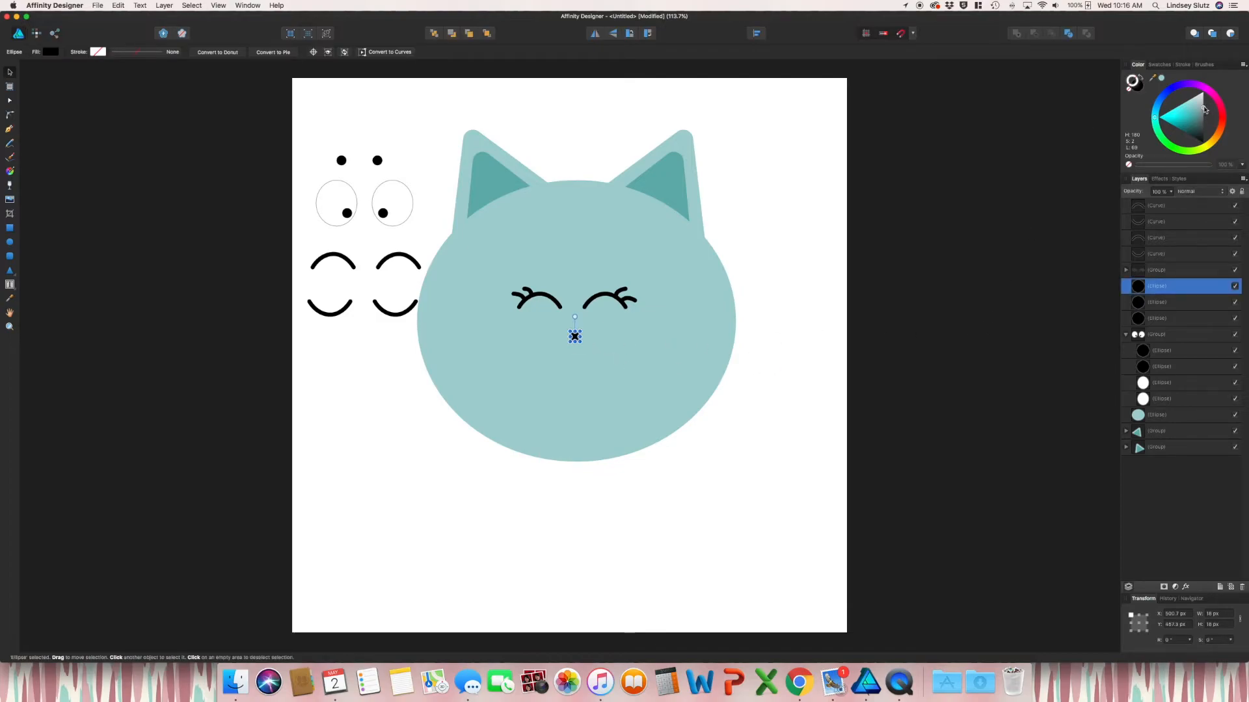
{"action": "left_click", "coordinate": [1209, 88]}
{"action": "left_click", "coordinate": [1185, 129]}
{"action": "left_click", "coordinate": [1140, 77]}
{"action": "left_click", "coordinate": [1128, 89]}
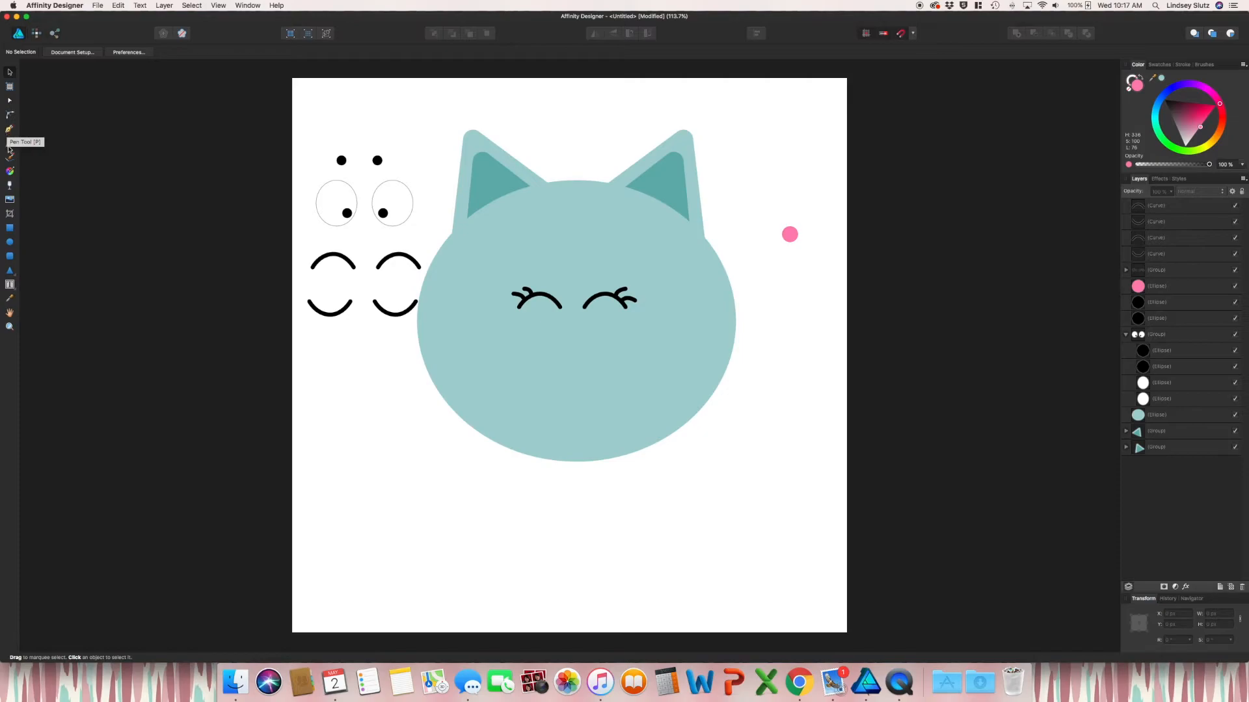
Paint a small curl with the Vector Brush and move it beside the pink dot
{"action": "left_click", "coordinate": [10, 157]}
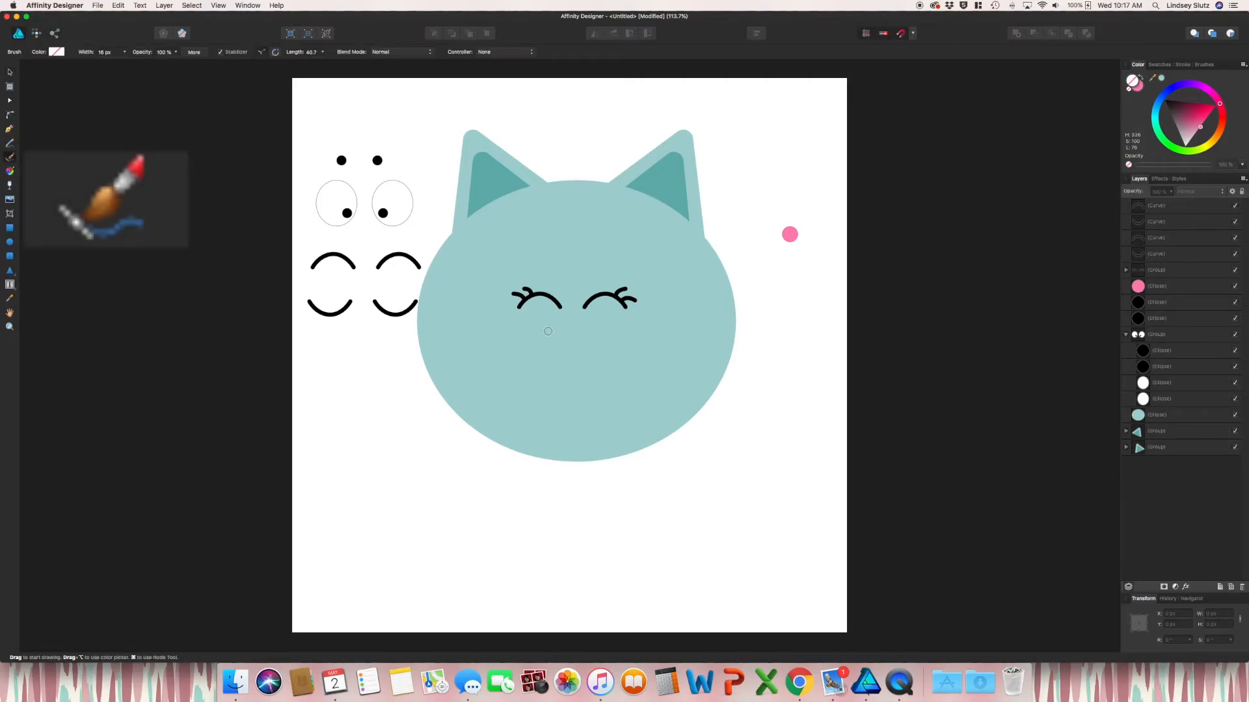
{"action": "left_click_drag", "start_coordinate": [575, 325], "coordinate": [574, 344]}
{"action": "key", "text": "v"}
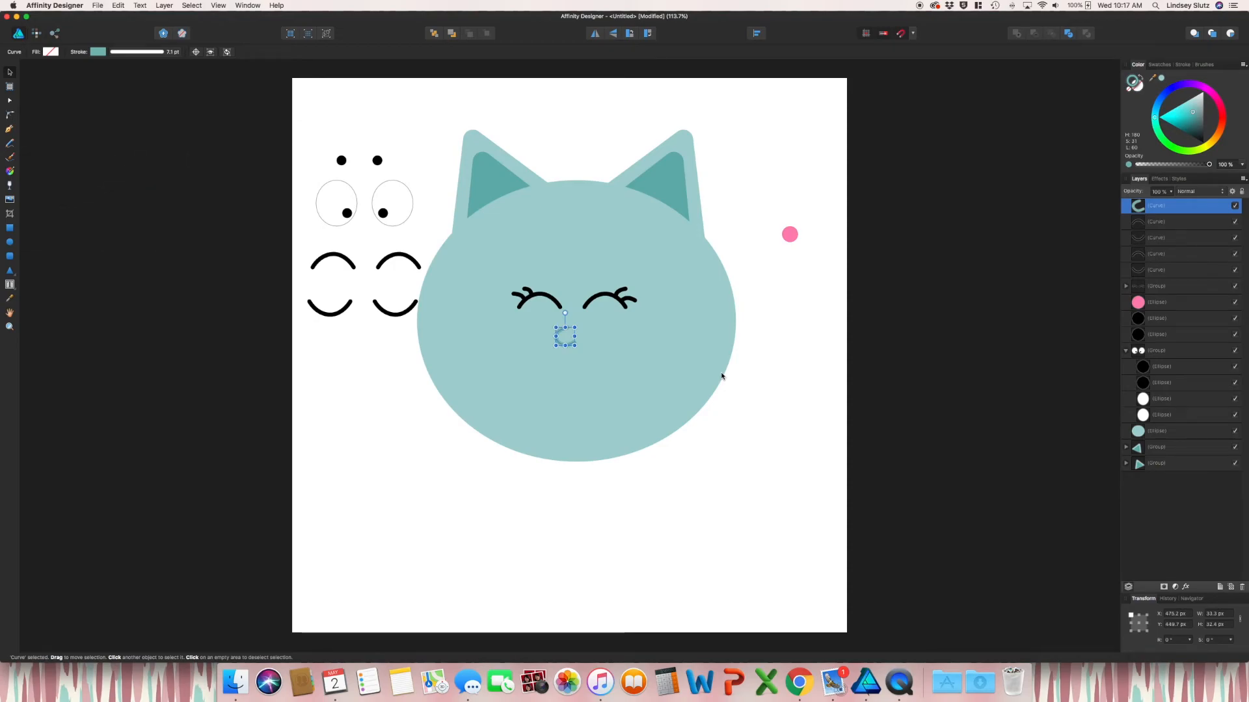
{"action": "left_click_drag", "start_coordinate": [564, 335], "coordinate": [789, 263]}
{"action": "left_click", "coordinate": [825, 332]}
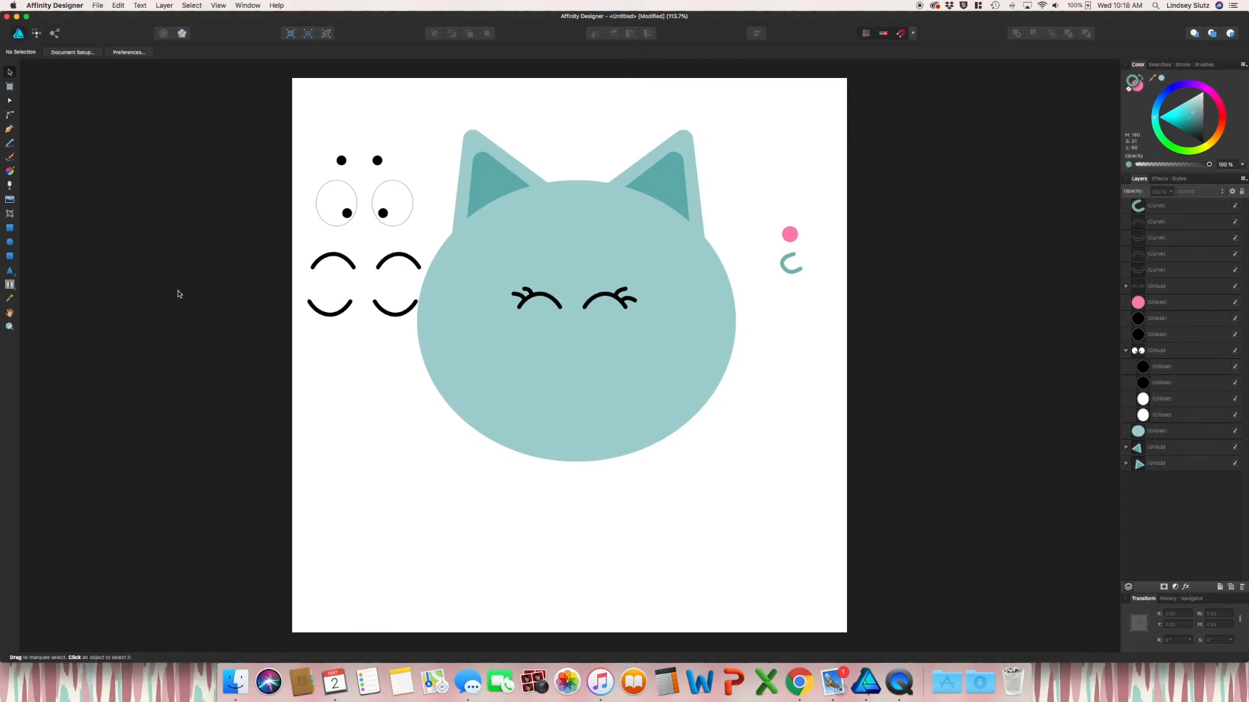
Draw a triangle, swap its fill and stroke, remove the outline, and rotate it 180°
{"action": "left_click", "coordinate": [10, 269]}
{"action": "left_click_drag", "start_coordinate": [732, 439], "coordinate": [782, 481]}
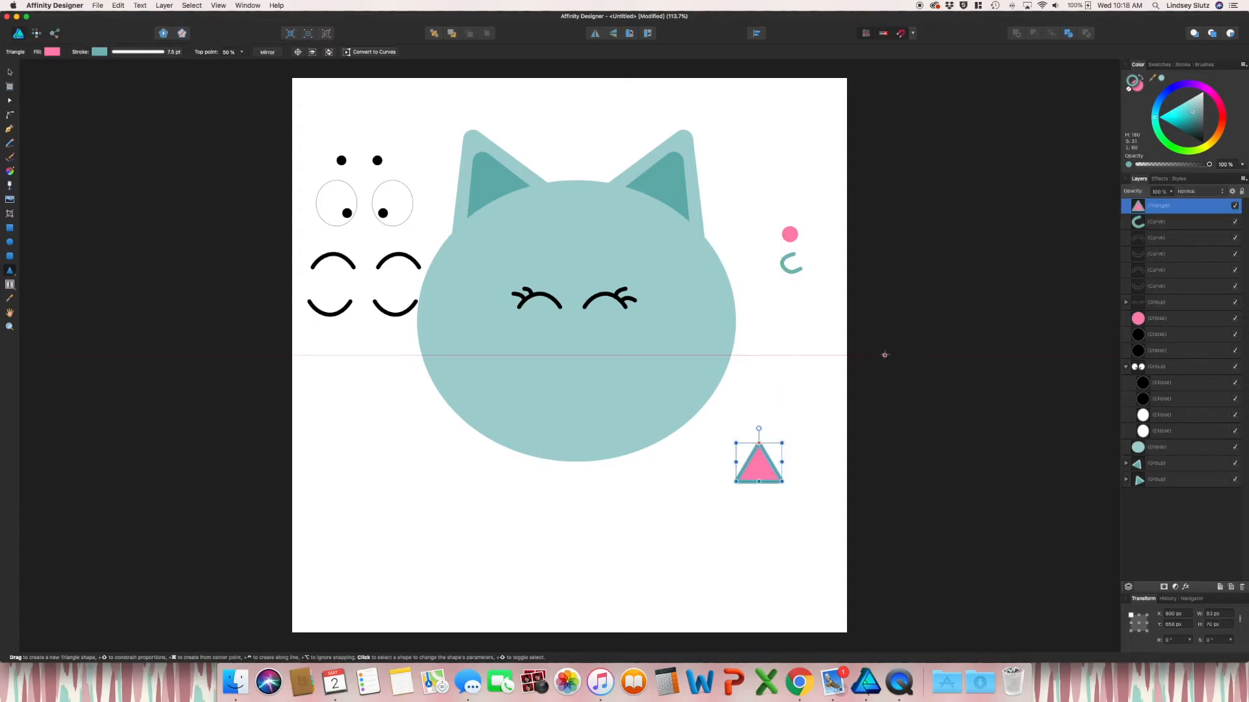
{"action": "left_click", "coordinate": [1139, 80]}
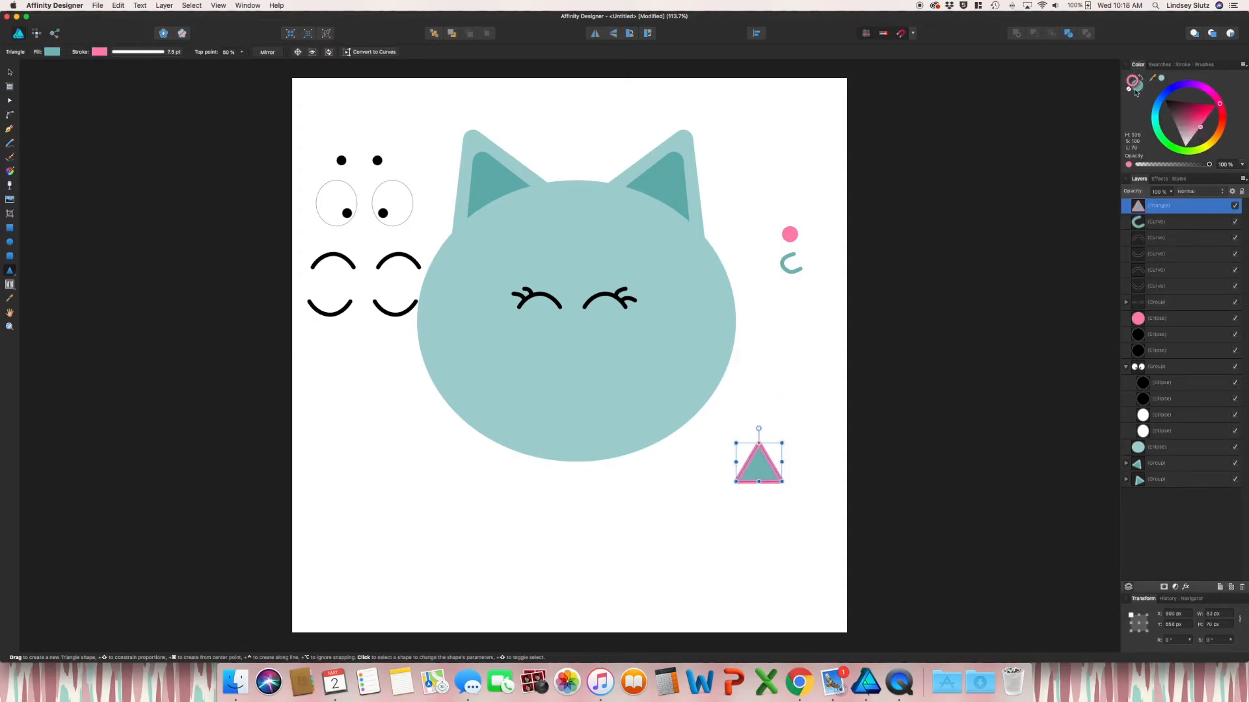
{"action": "left_click", "coordinate": [1130, 91]}
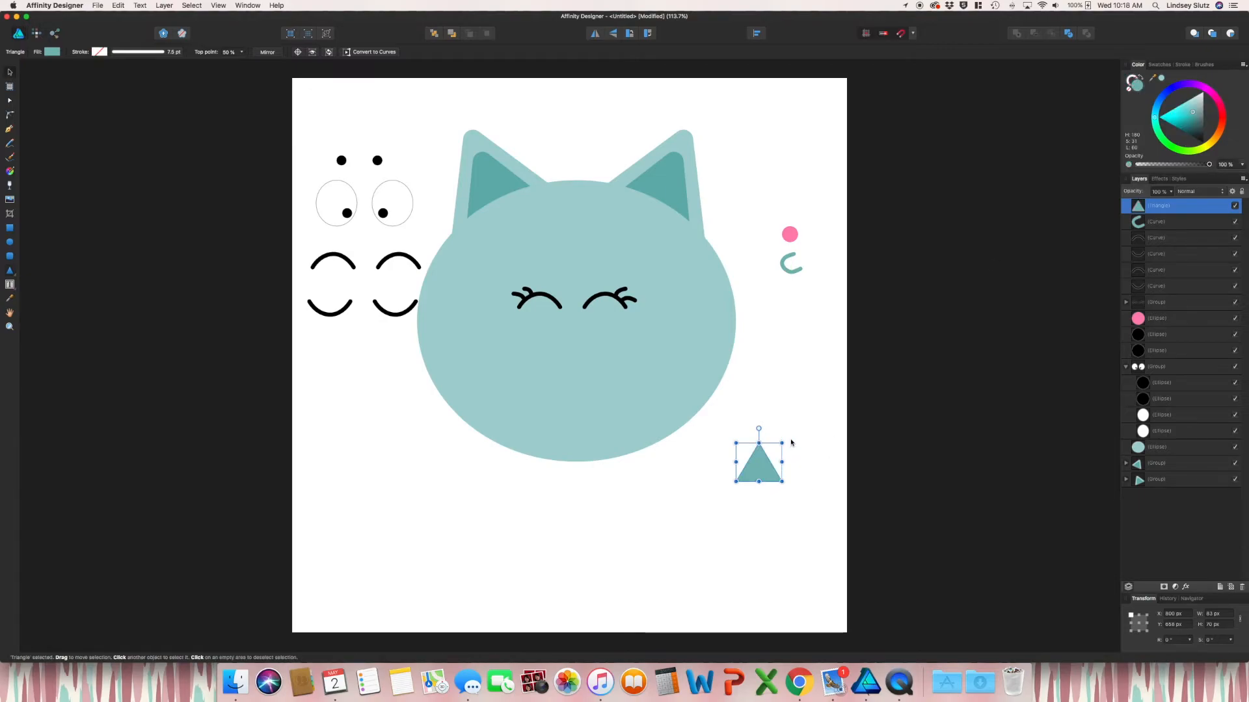
{"action": "left_click_drag", "start_coordinate": [786, 440], "coordinate": [715, 495]}
Round all three triangle corners and place it at the face centre as the nose
{"action": "left_click", "coordinate": [12, 114]}
{"action": "left_click", "coordinate": [780, 445]}
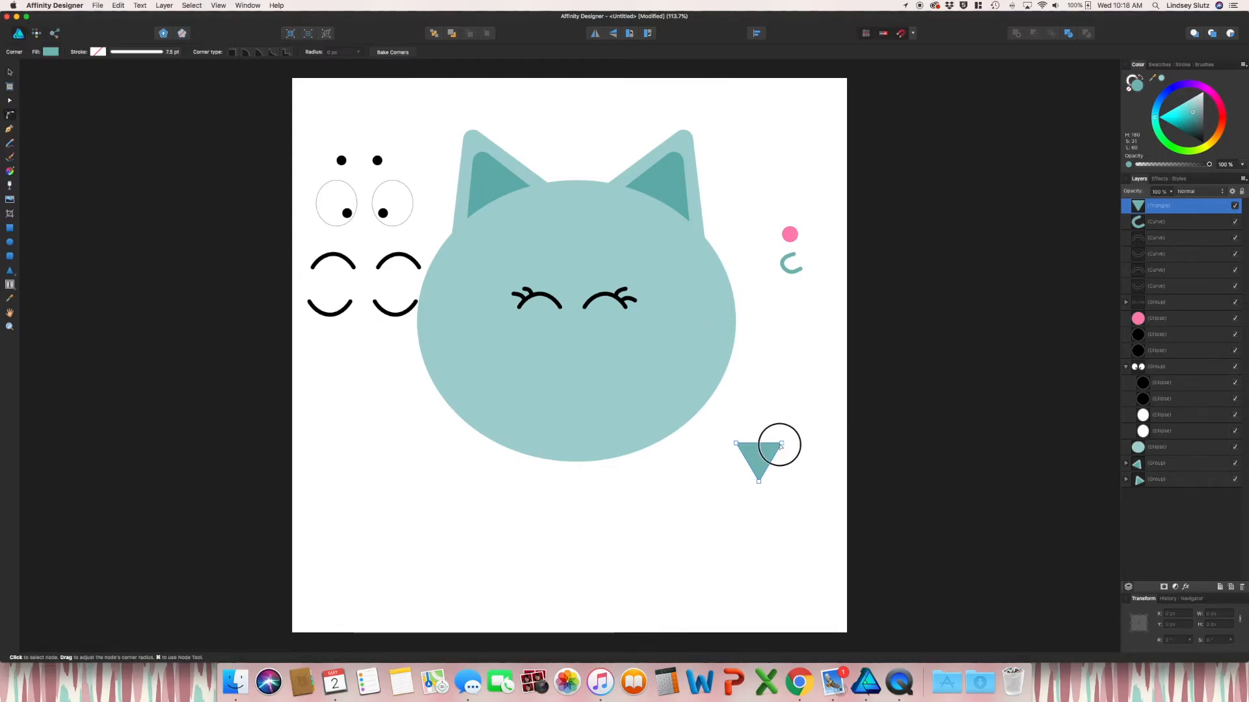
{"action": "key", "text": "super+a"}
{"action": "left_click_drag", "start_coordinate": [759, 482], "coordinate": [759, 468]}
{"action": "key", "text": "v"}
{"action": "left_click", "coordinate": [784, 492]}
{"action": "left_click", "coordinate": [780, 372]}
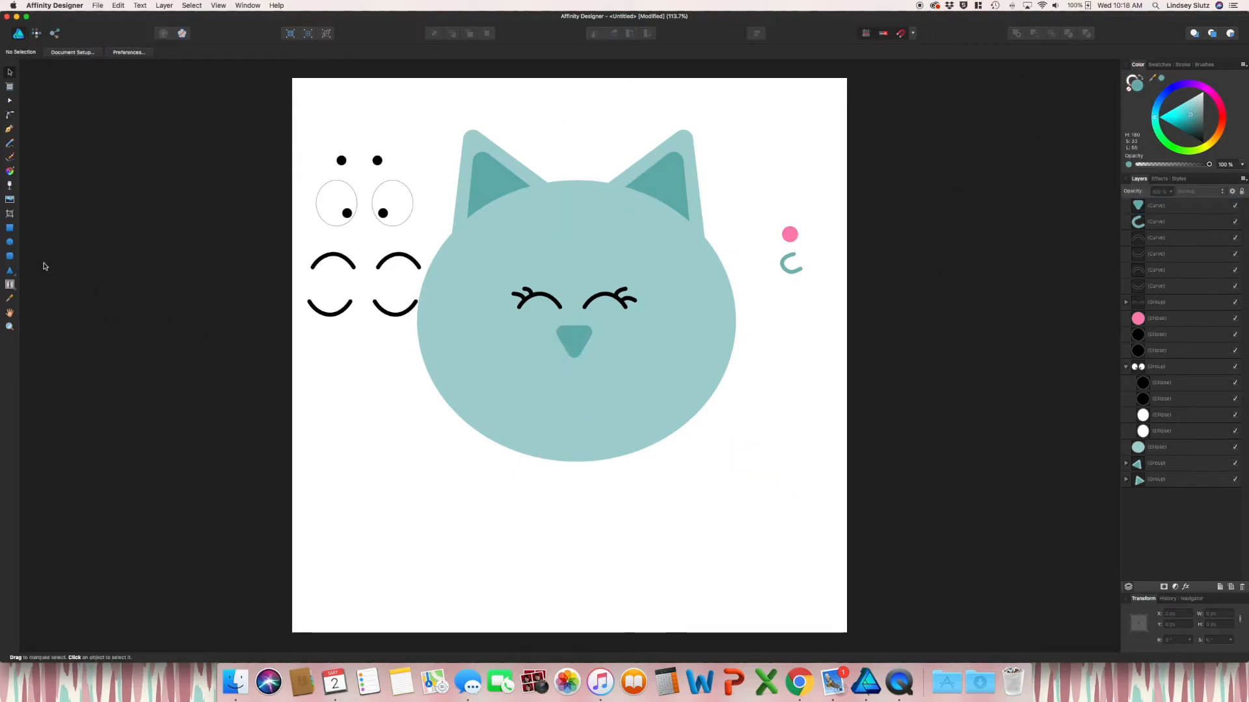
Draw a small ellipse, tilt it about 23.5 degrees, and set it against the nose's right side
{"action": "left_click", "coordinate": [10, 242]}
{"action": "mouse_move", "coordinate": [593, 344]}
{"action": "left_mouse_down"}
{"action": "mouse_move", "coordinate": [609, 365]}
{"action": "mouse_move", "coordinate": [611, 347]}
{"action": "left_mouse_up"}
{"action": "key", "text": "v"}
{"action": "key", "text": "t"}
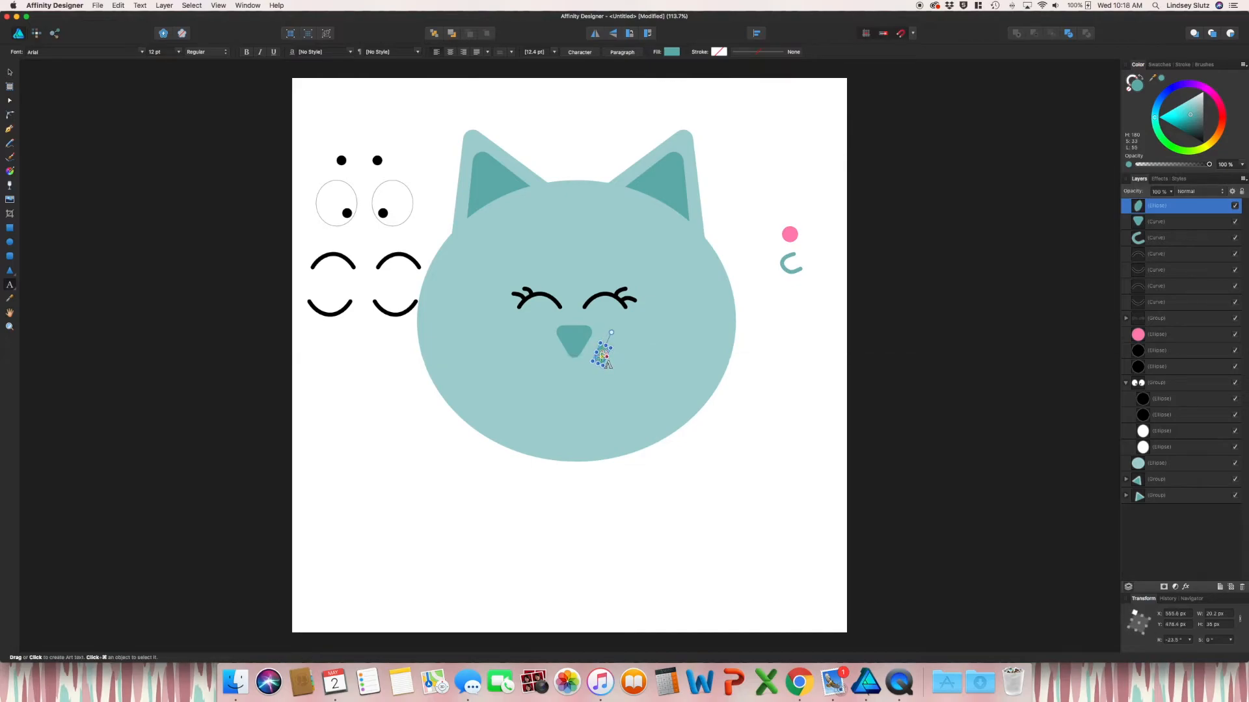
{"action": "key", "text": "v"}
{"action": "left_click_drag", "start_coordinate": [602, 356], "coordinate": [590, 348]}
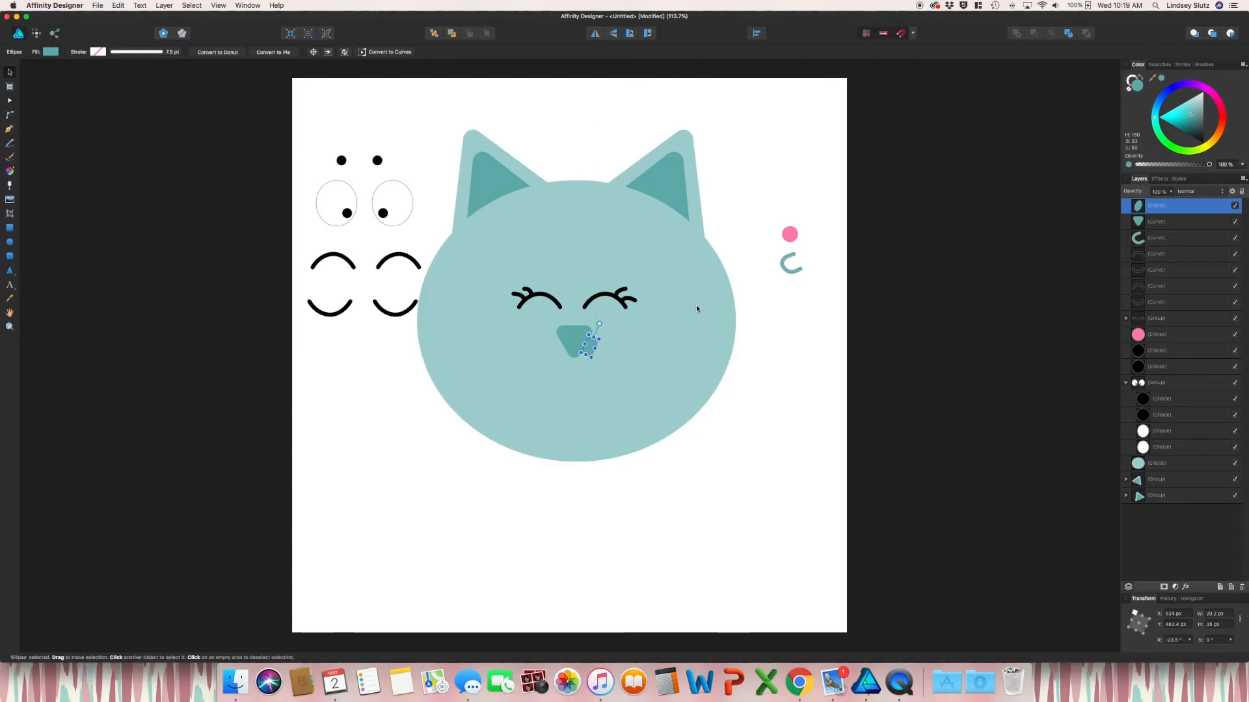
{"action": "key", "text": "super+="}
{"action": "key", "text": "super+="}
{"action": "key", "text": "super+="}
{"action": "key", "text": "super+="}
{"action": "key", "text": "super+="}
{"action": "key", "text": "Left"}
{"action": "key", "text": "Left"}
{"action": "key", "text": "Left"}
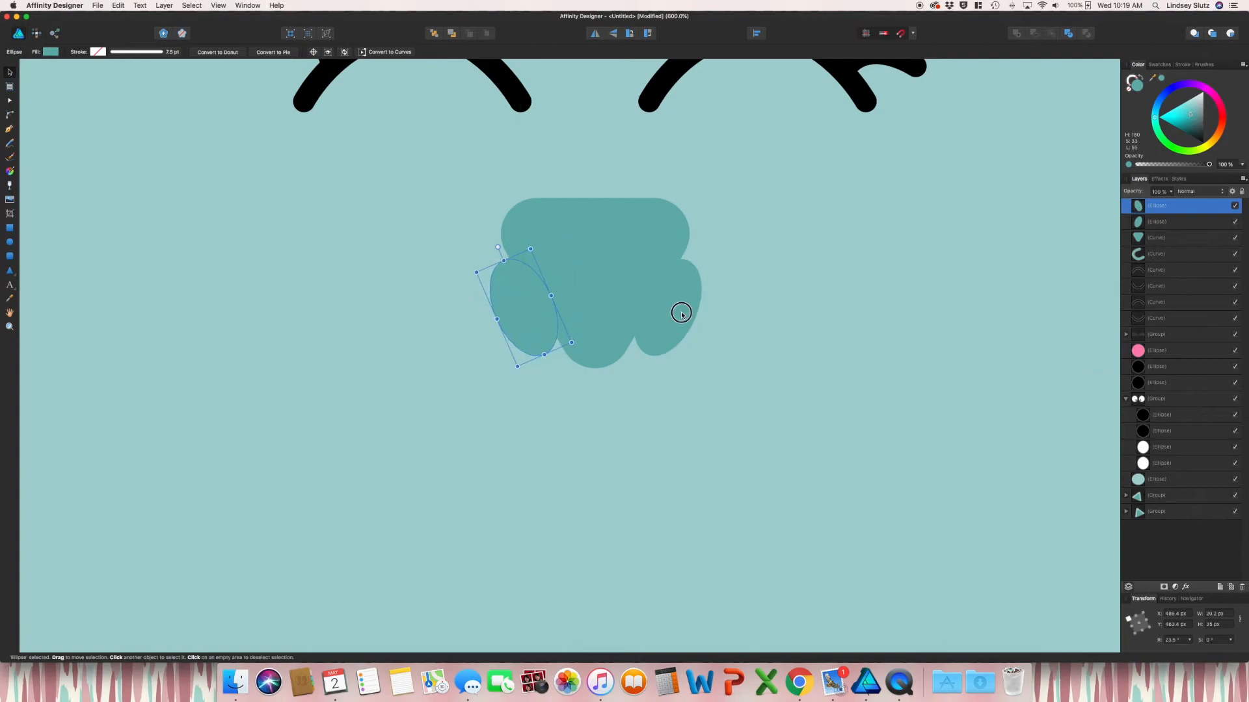
Add a mirrored copy on the left and subtract both ellipses from the nose
{"action": "left_click", "coordinate": [680, 312], "text": "shift"}
{"action": "left_click", "coordinate": [607, 264], "text": "shift"}
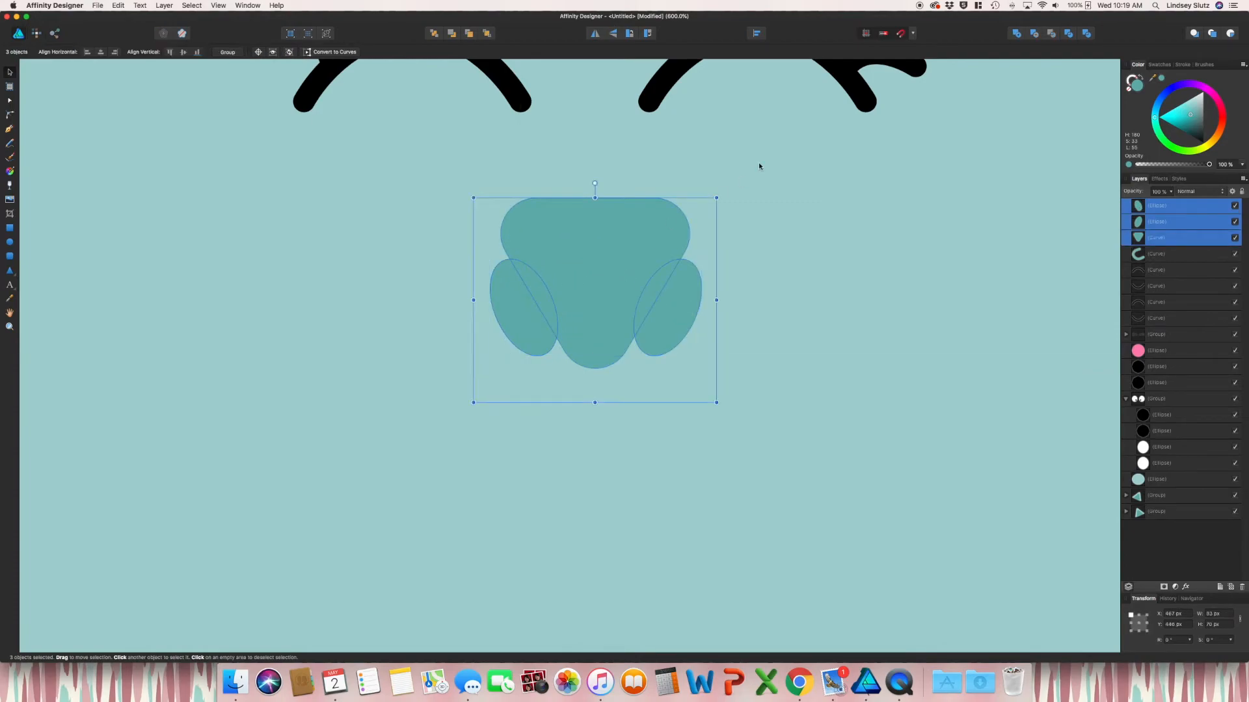
{"action": "left_click", "coordinate": [1032, 38]}
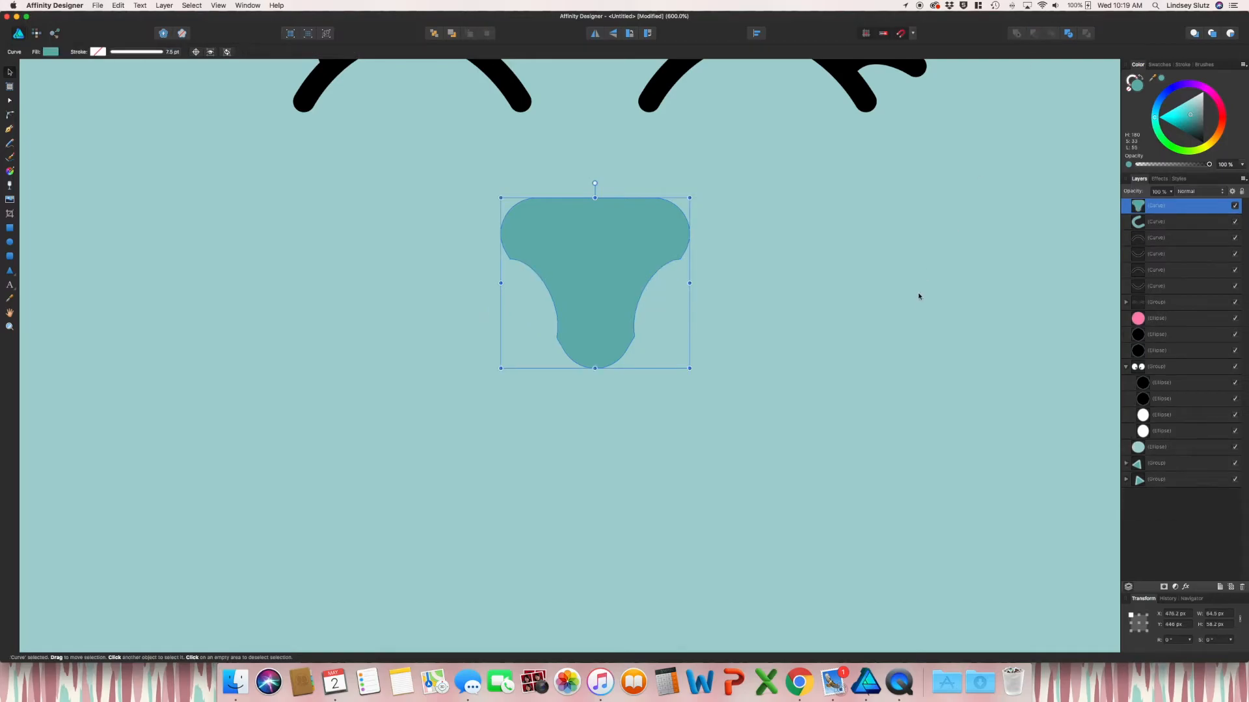
{"action": "left_click", "coordinate": [919, 302]}
{"action": "key", "text": "super+minus"}
{"action": "key", "text": "super+minus"}
{"action": "key", "text": "super+minus"}
{"action": "key", "text": "super+minus"}
{"action": "key", "text": "super+minus"}
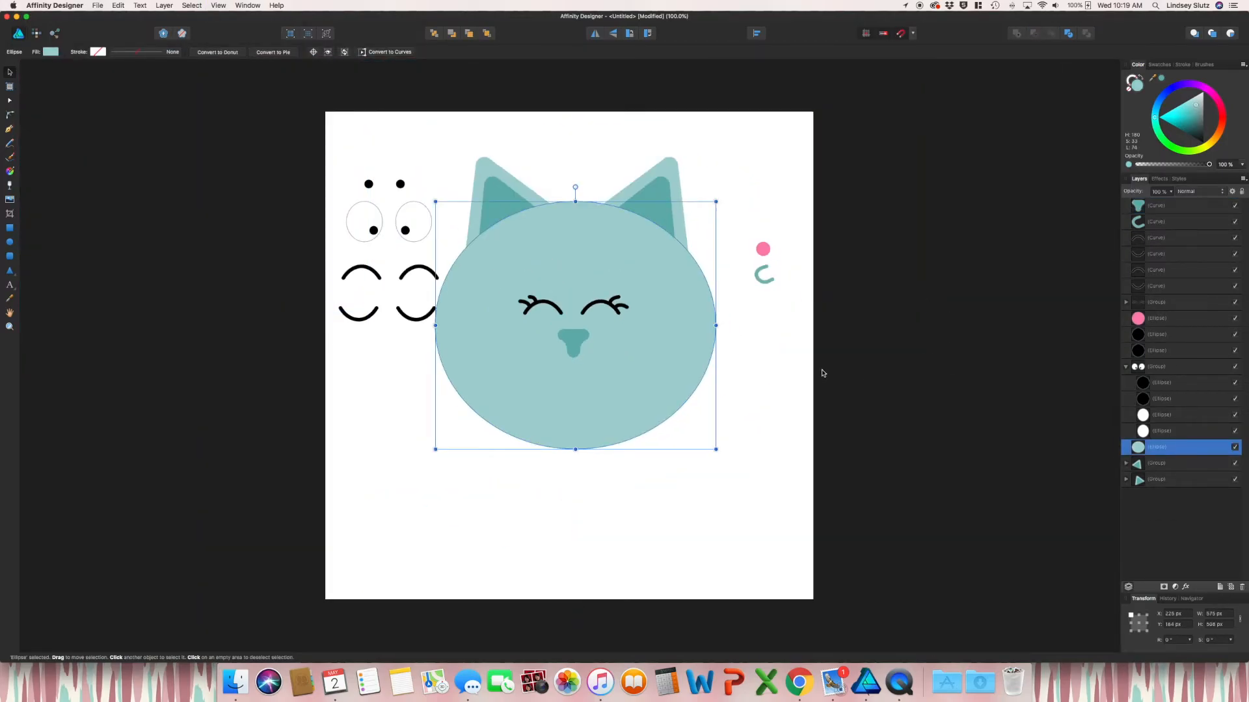
{"action": "left_click", "coordinate": [757, 377]}
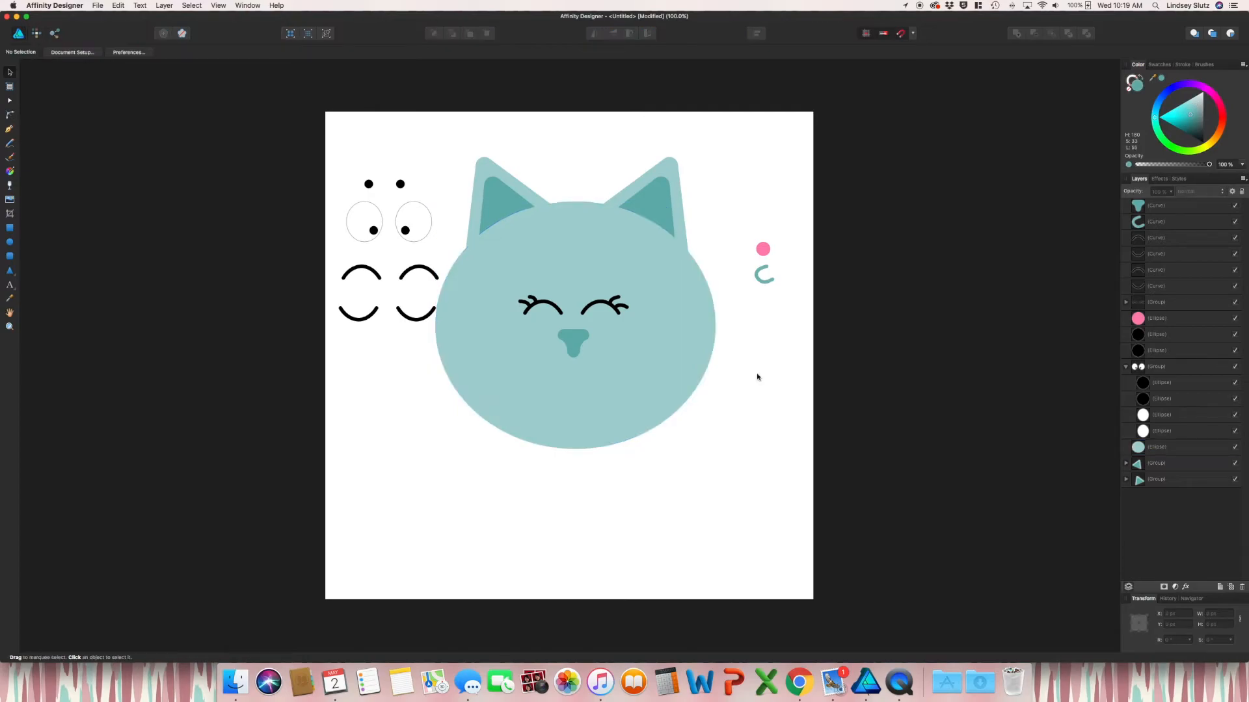
{"action": "left_click", "coordinate": [9, 131]}
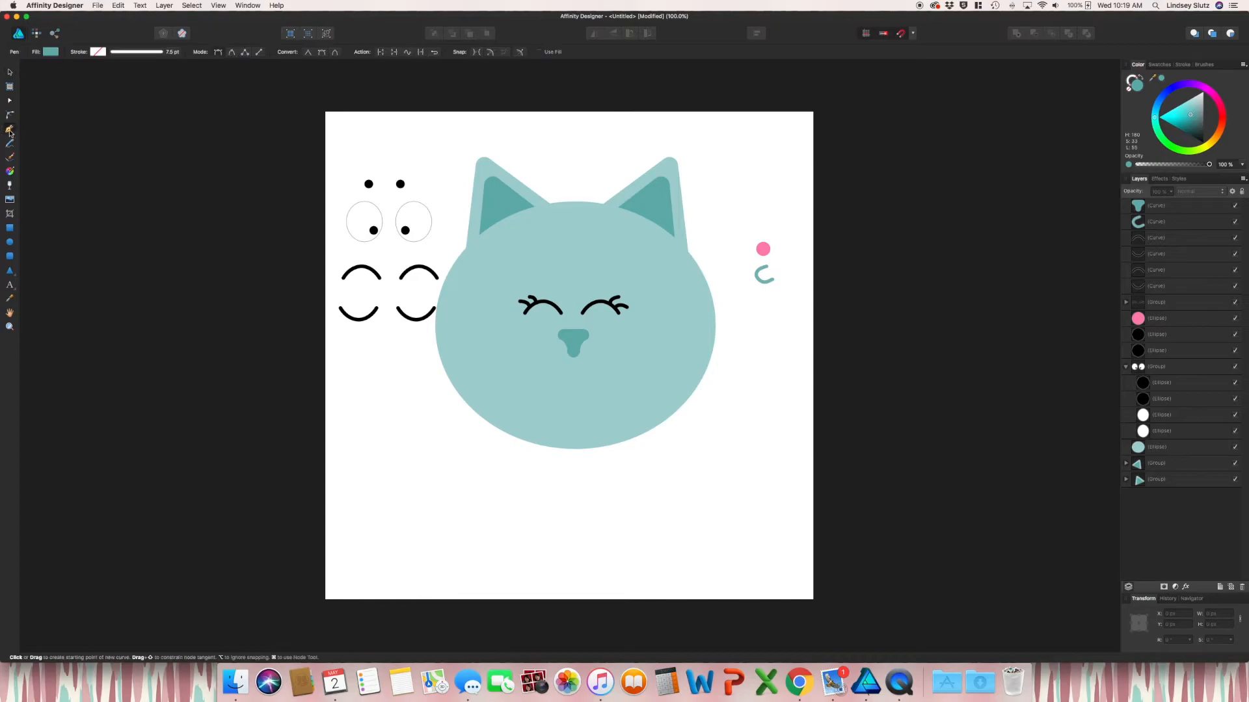
Draw a pen line straight down from the nose ending in a leftward hook
{"action": "left_click", "coordinate": [573, 355]}
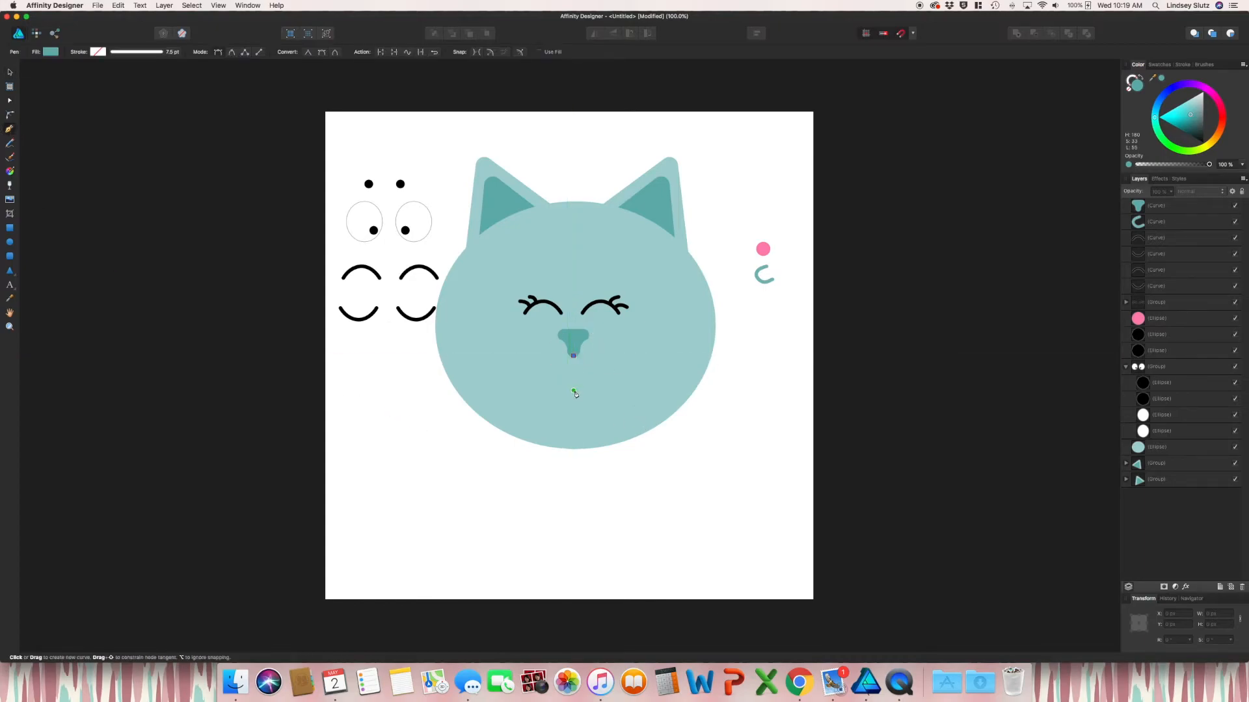
{"action": "left_click", "coordinate": [573, 391]}
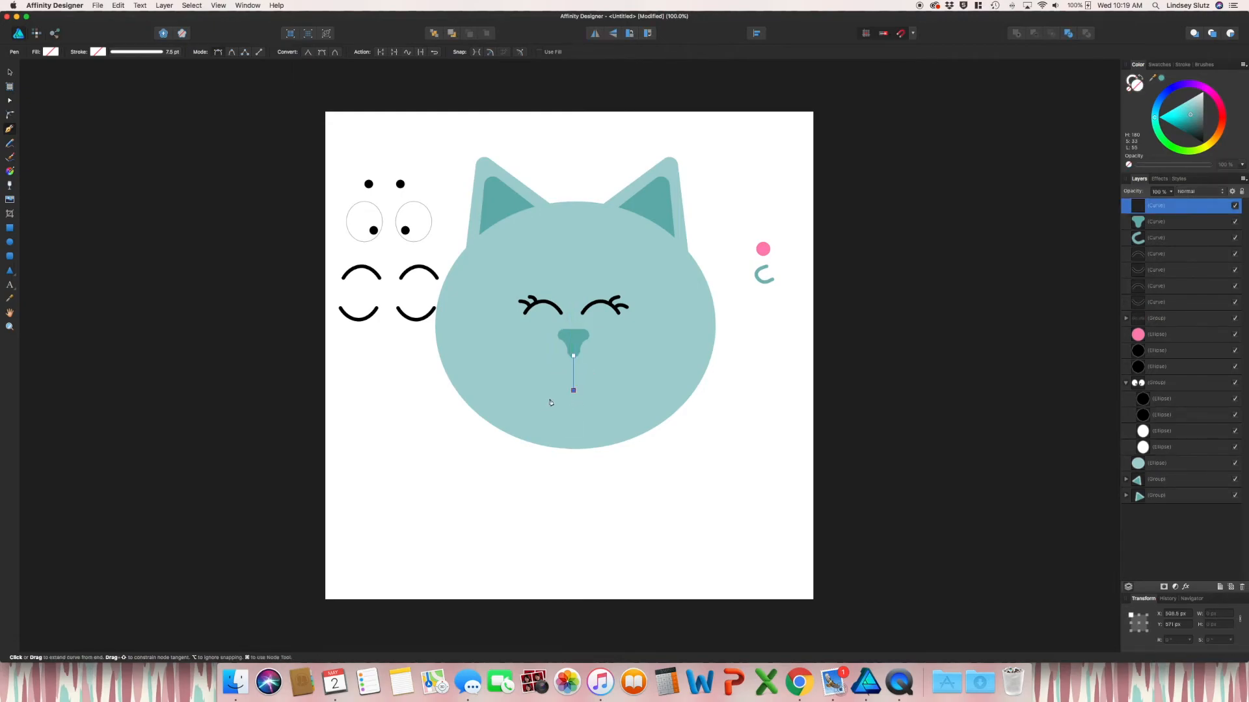
{"action": "mouse_move", "coordinate": [558, 403]}
{"action": "left_mouse_down"}
{"action": "mouse_move", "coordinate": [543, 405]}
{"action": "mouse_move", "coordinate": [543, 389]}
{"action": "left_mouse_up"}
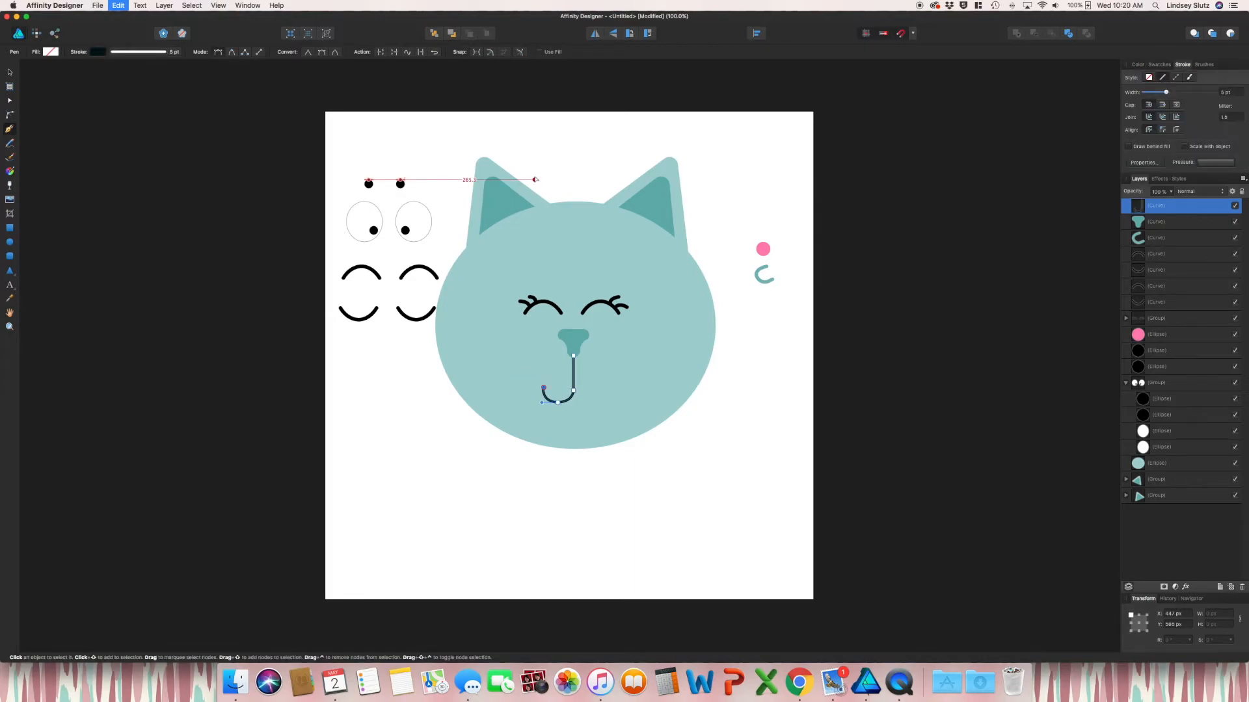
Duplicate and flip the hook, group both curves, and move the group to the lower right
{"action": "key", "text": "super+j"}
{"action": "left_click", "coordinate": [594, 34]}
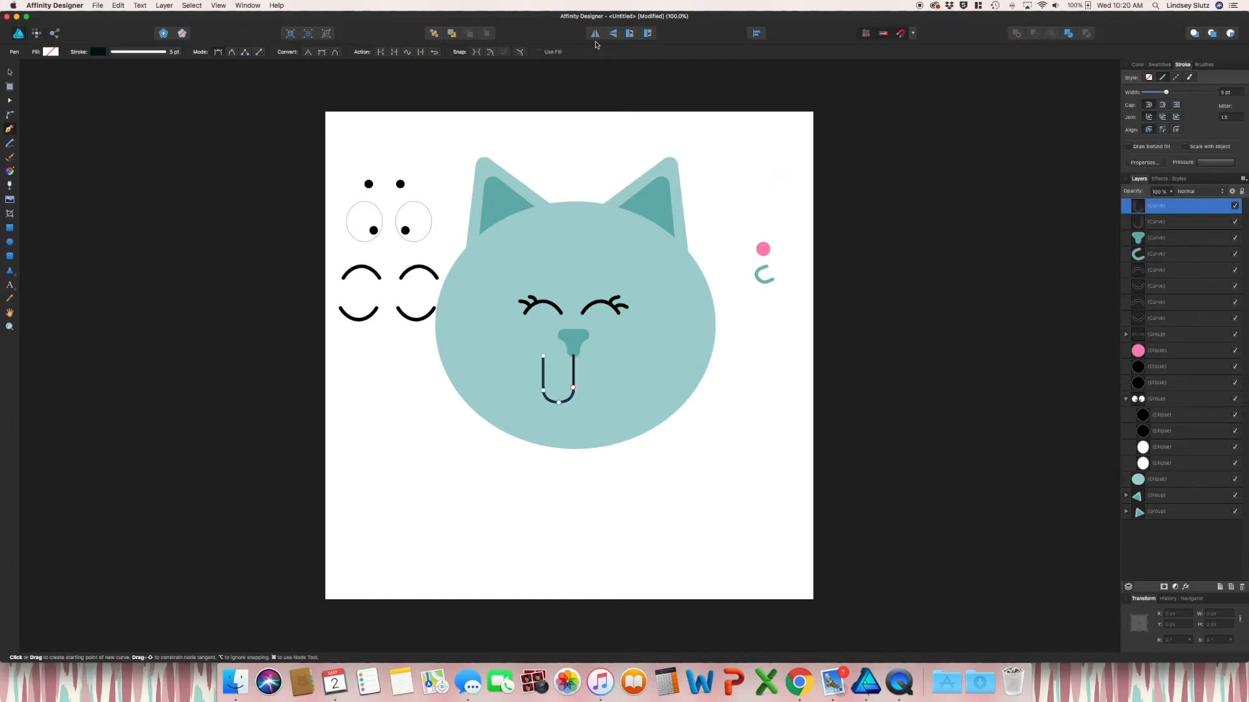
{"action": "key", "text": "v"}
{"action": "left_click_drag", "start_coordinate": [520, 345], "coordinate": [611, 410]}
{"action": "key", "text": "super+g"}
{"action": "left_click_drag", "start_coordinate": [558, 377], "coordinate": [755, 456]}
{"action": "left_click", "coordinate": [645, 518]}
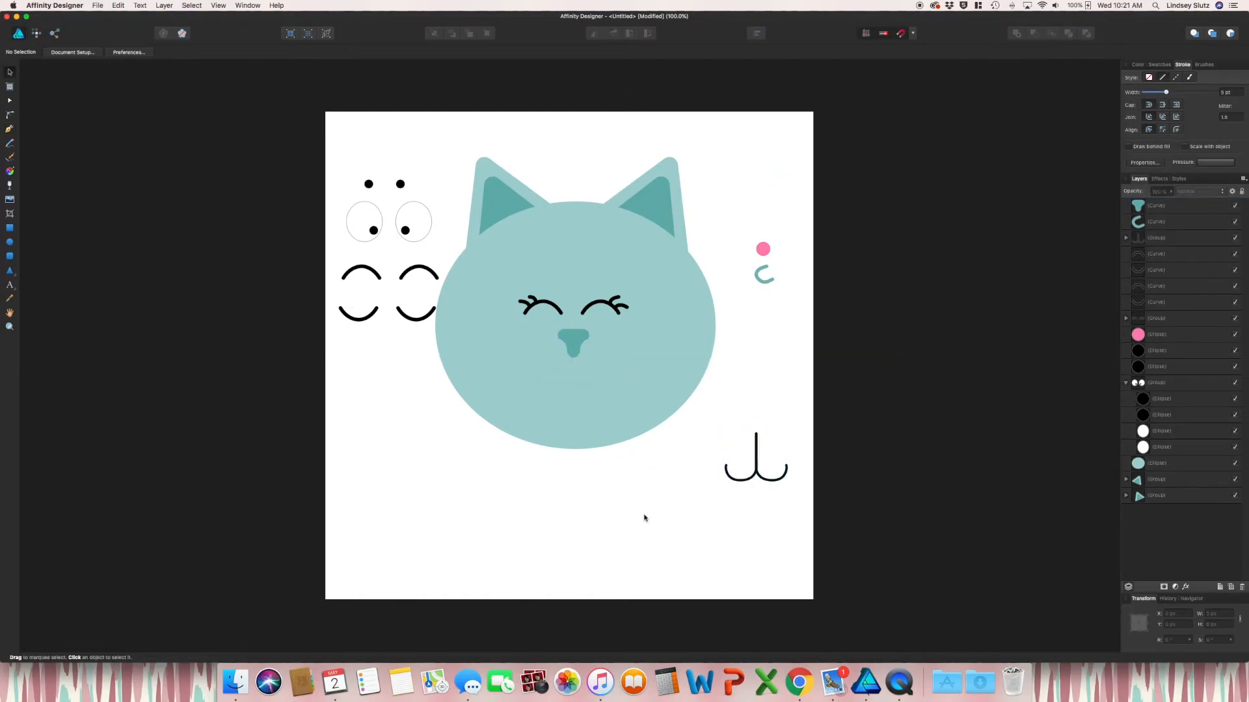
Paint a 10.8 px smile under the nose and move it to the page's lower right
{"action": "left_click", "coordinate": [9, 158]}
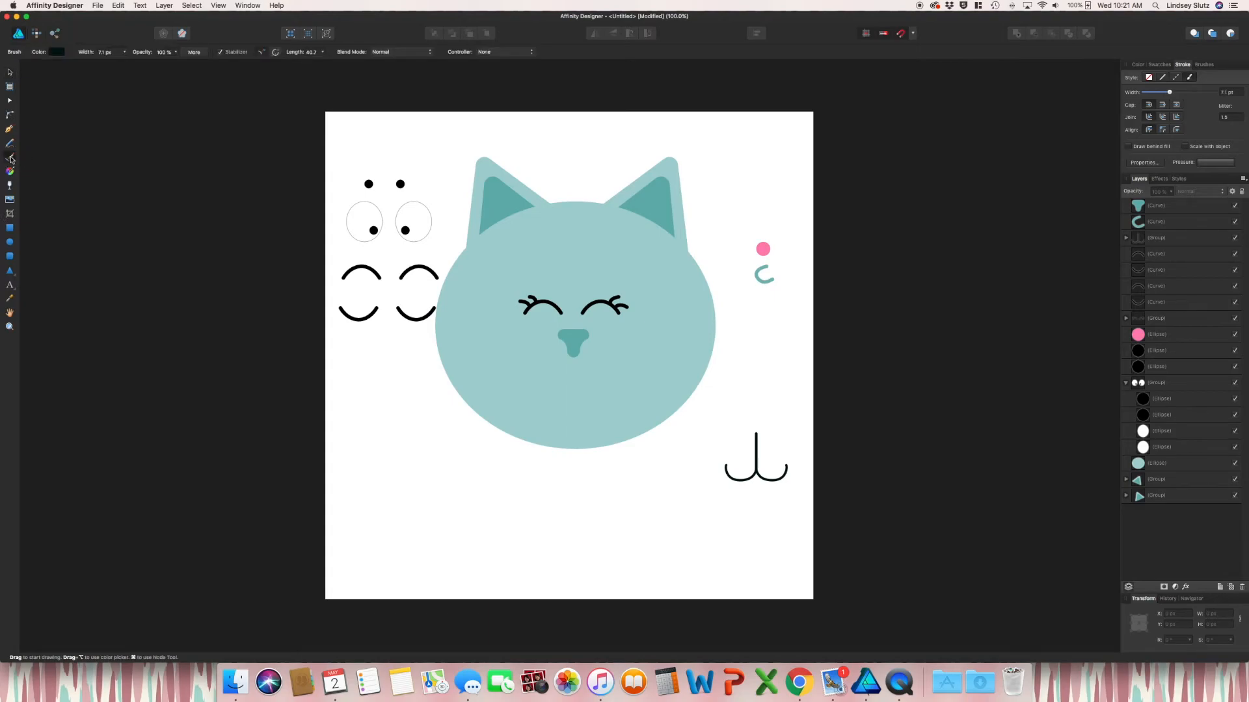
{"action": "key", "text": "bracketright"}
{"action": "key", "text": "bracketright"}
{"action": "key", "text": "bracketright"}
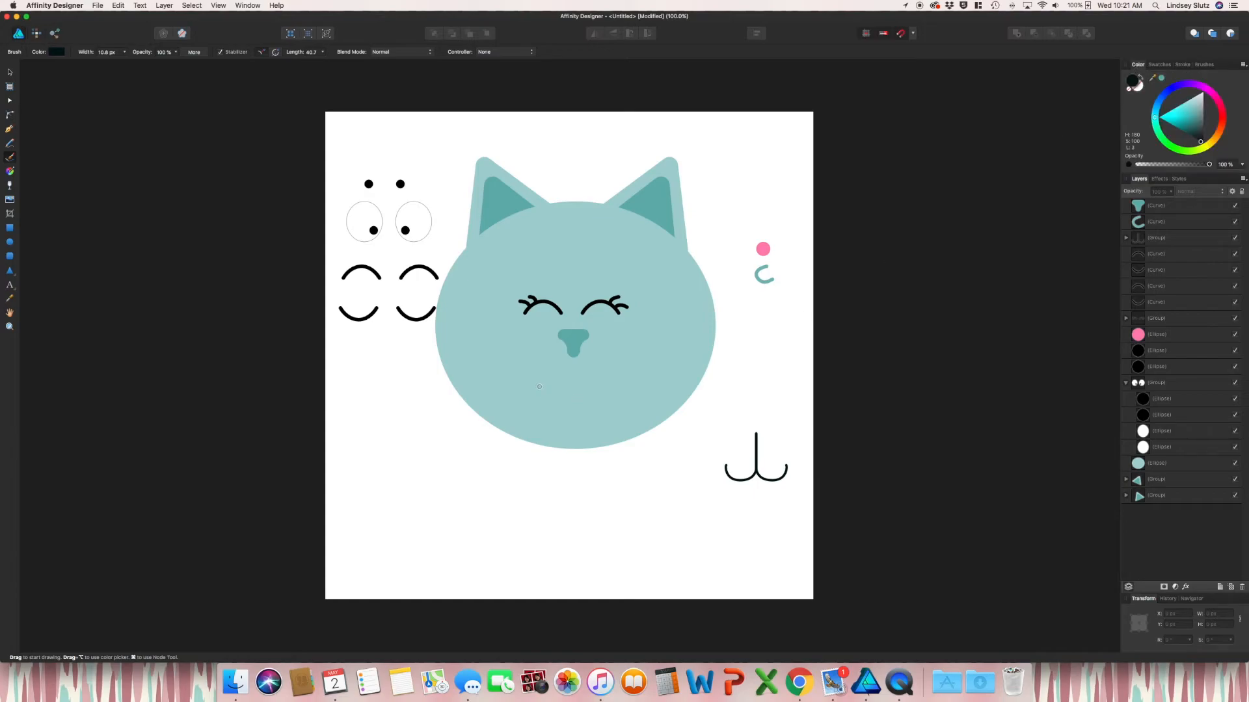
{"action": "mouse_move", "coordinate": [535, 381]}
{"action": "left_mouse_down"}
{"action": "mouse_move", "coordinate": [567, 405]}
{"action": "mouse_move", "coordinate": [595, 405]}
{"action": "mouse_move", "coordinate": [640, 374]}
{"action": "mouse_move", "coordinate": [644, 355]}
{"action": "left_mouse_up"}
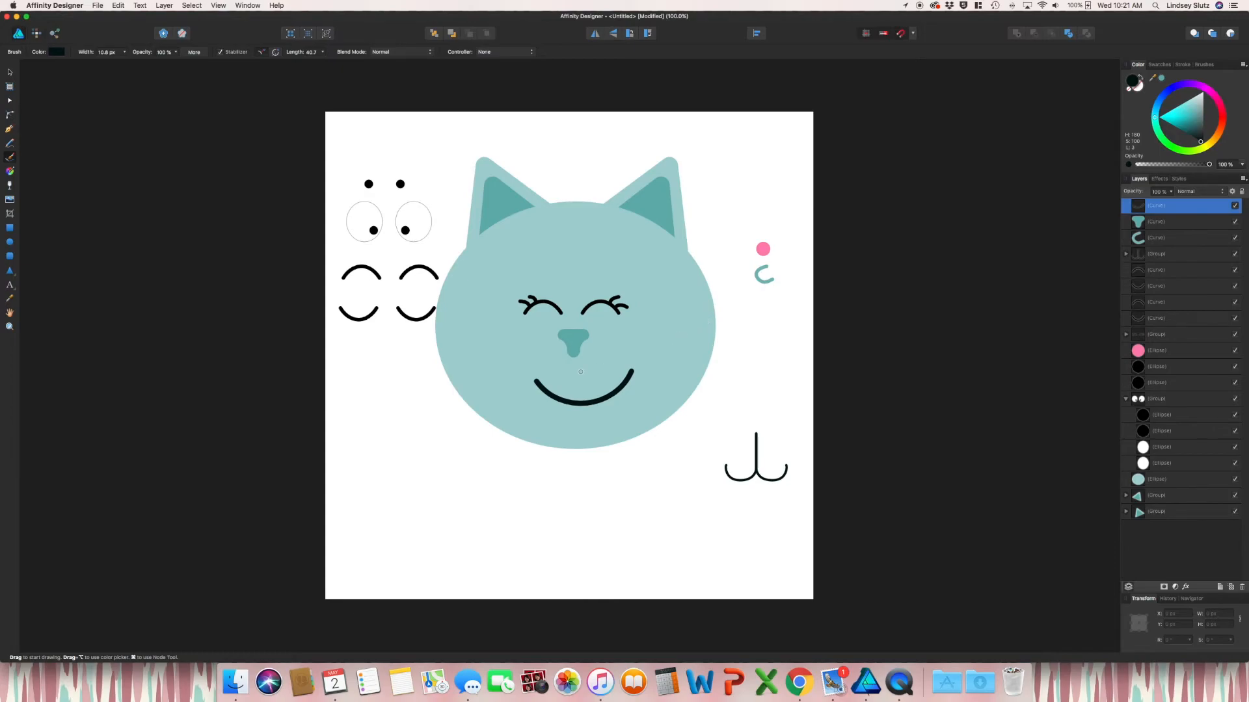
{"action": "key", "text": "v"}
{"action": "left_click_drag", "start_coordinate": [618, 384], "coordinate": [761, 507]}
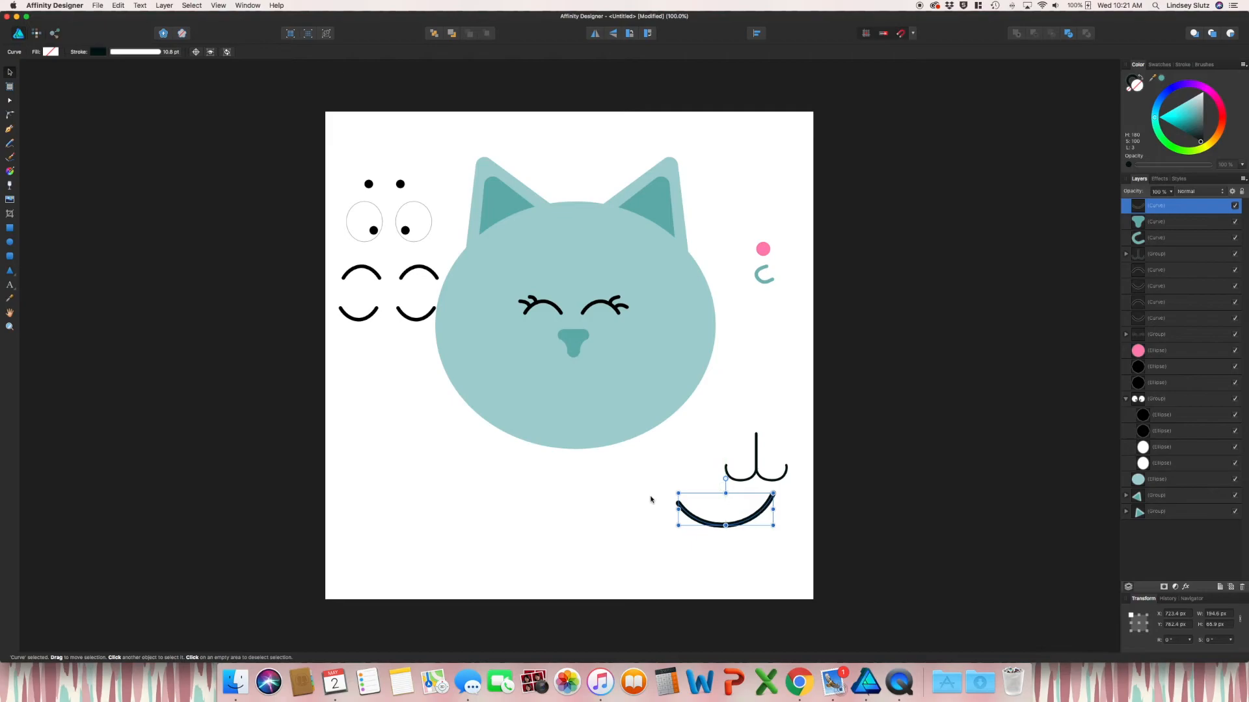
Paint a frown-shaped mouth stroke and a short smirk stroke with the brush
{"action": "left_click", "coordinate": [10, 157]}
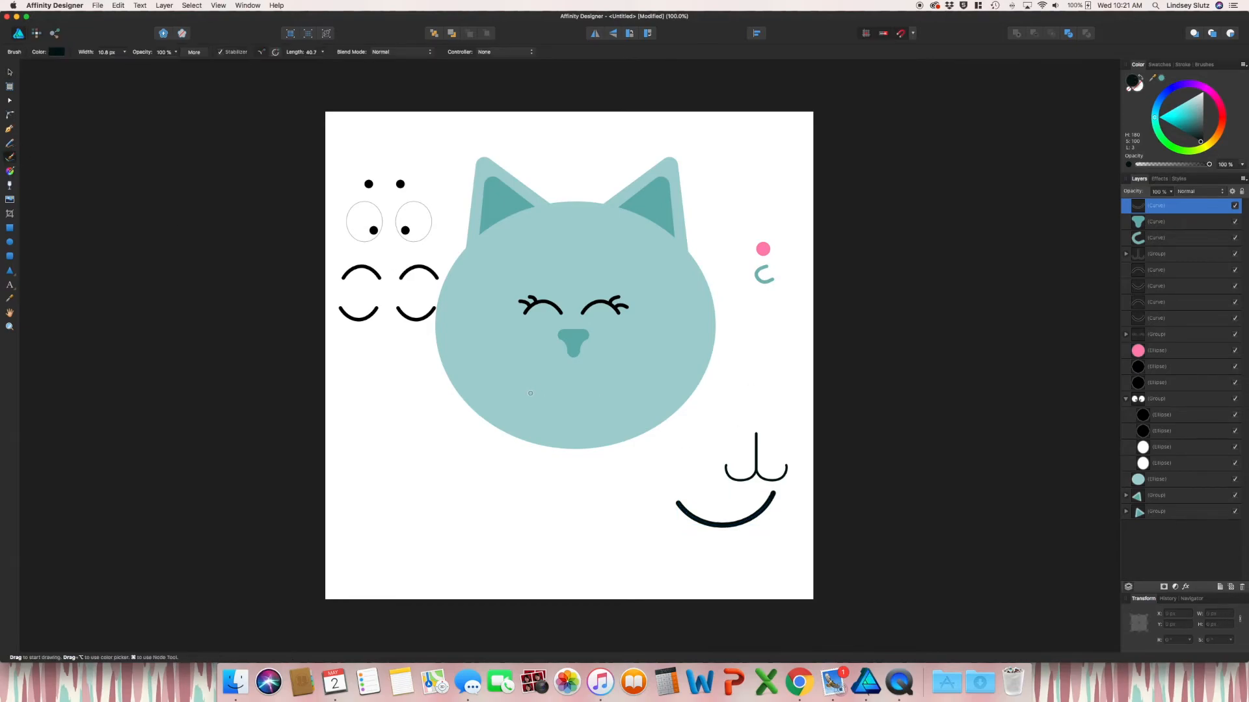
{"action": "mouse_move", "coordinate": [529, 396]}
{"action": "left_mouse_down"}
{"action": "mouse_move", "coordinate": [620, 384]}
{"action": "mouse_move", "coordinate": [634, 409]}
{"action": "mouse_move", "coordinate": [605, 383]}
{"action": "mouse_move", "coordinate": [739, 559]}
{"action": "left_mouse_up"}
{"action": "key", "text": "v"}
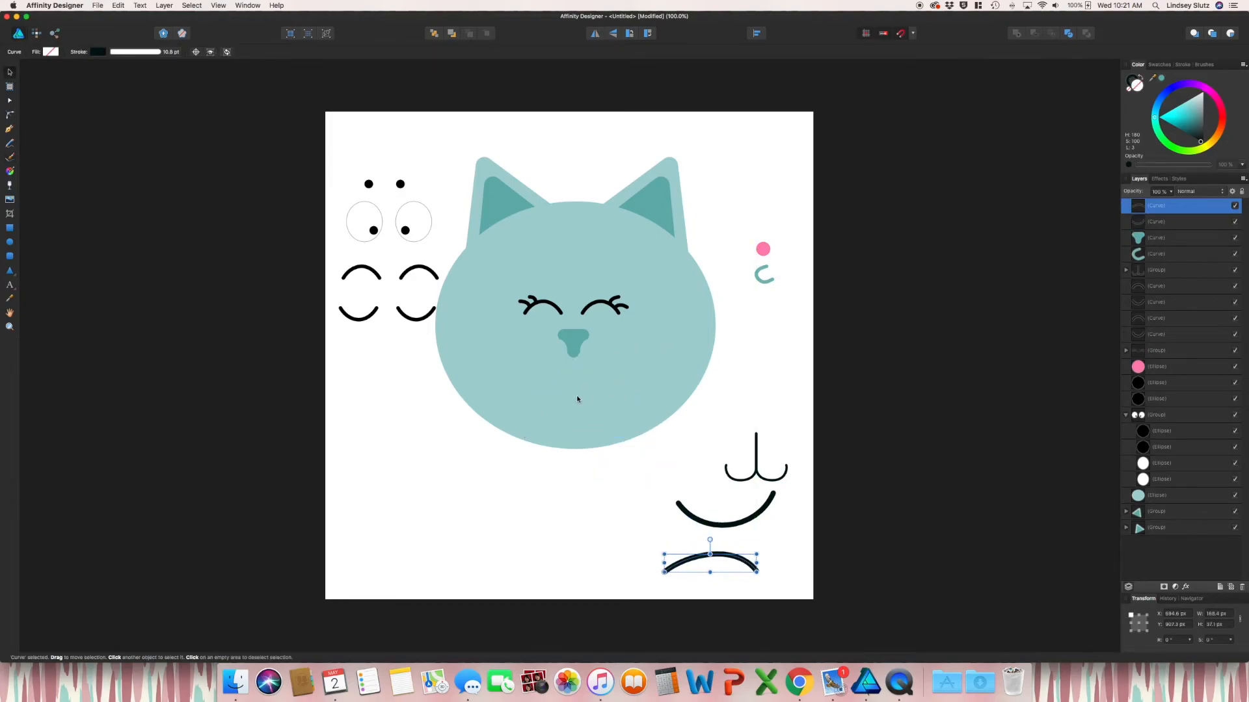
{"action": "left_click", "coordinate": [9, 158]}
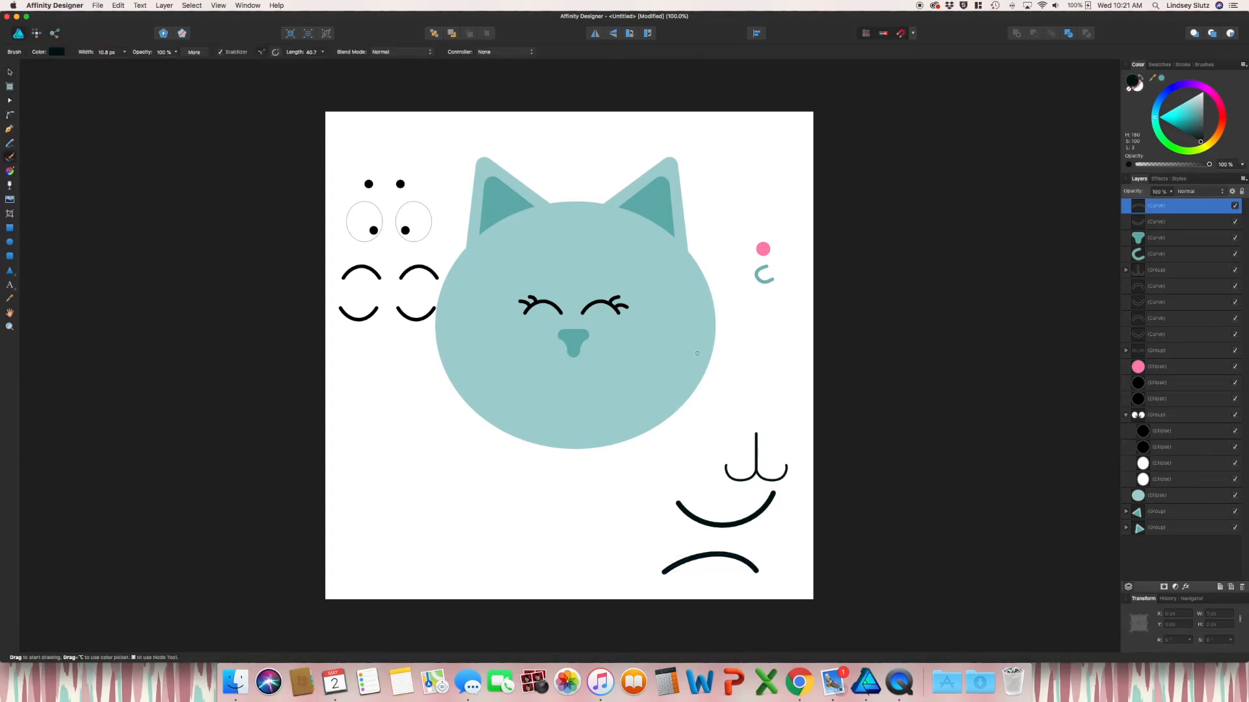
{"action": "mouse_move", "coordinate": [578, 398]}
{"action": "left_mouse_down"}
{"action": "mouse_move", "coordinate": [628, 375]}
{"action": "mouse_move", "coordinate": [604, 522]}
{"action": "left_mouse_up"}
{"action": "key", "text": "v"}
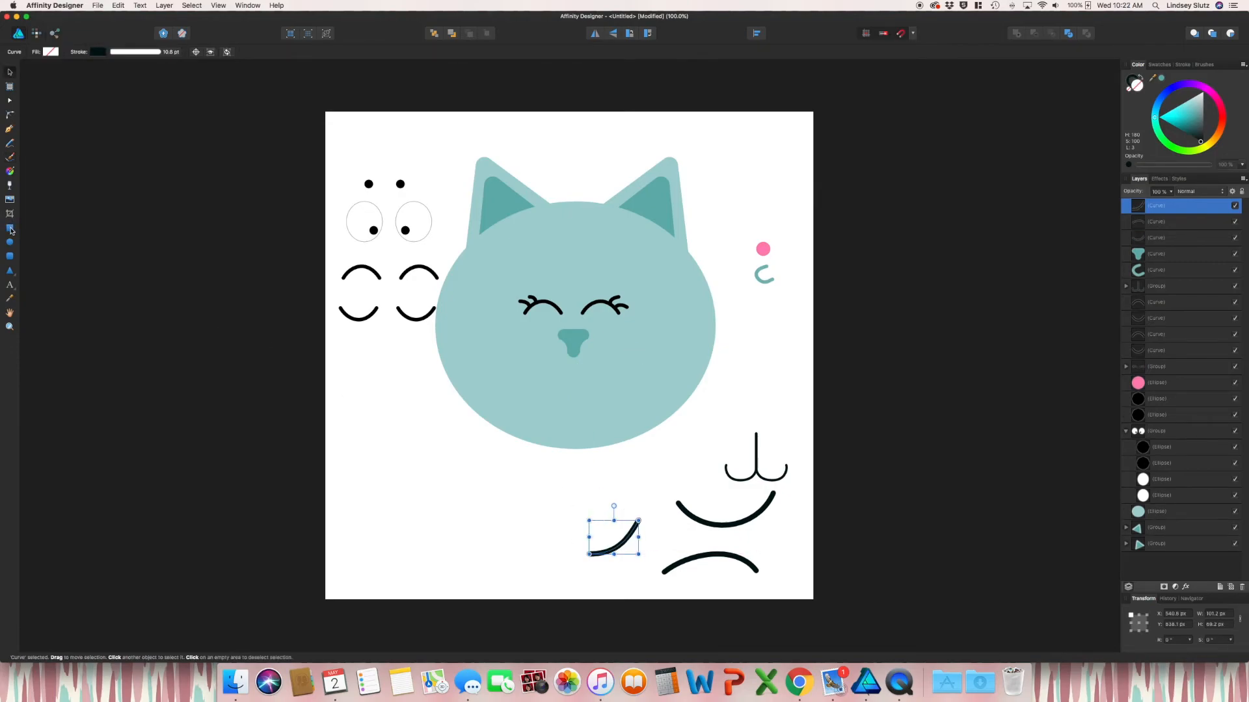
Draw a crescent, rotate it into a mouth shape, and fill it pink
{"action": "left_click", "coordinate": [10, 275]}
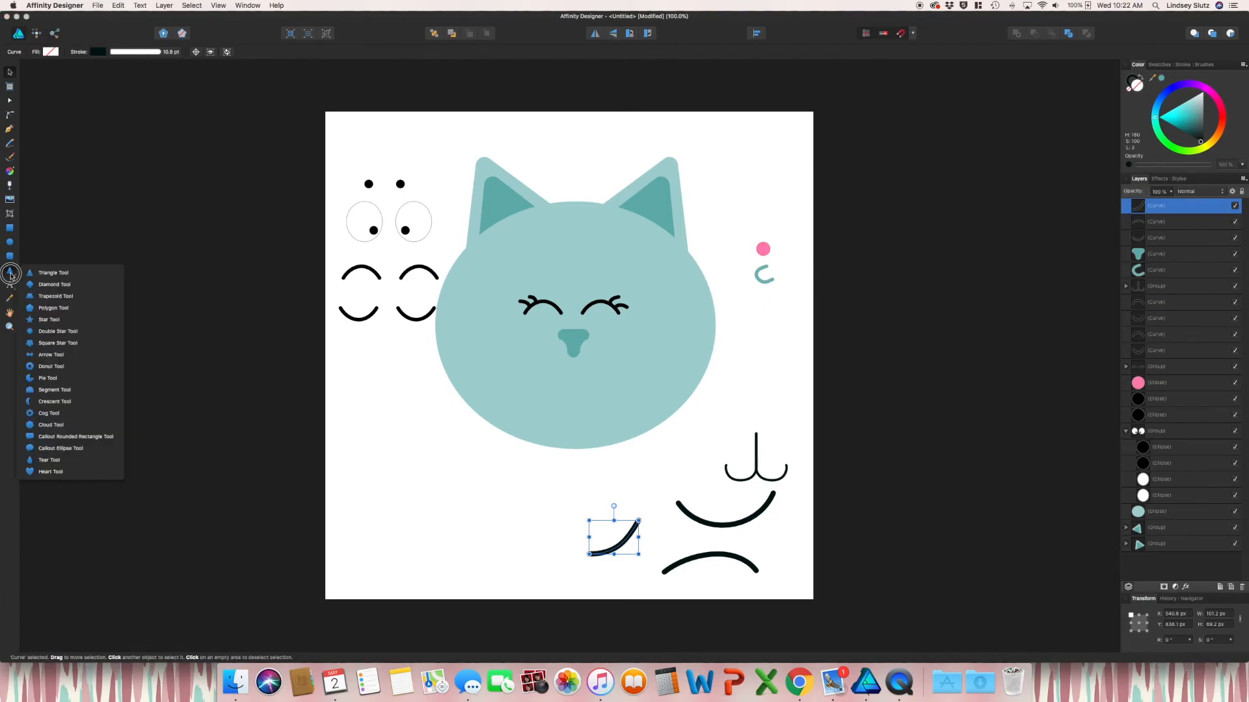
{"action": "left_click", "coordinate": [84, 401]}
{"action": "left_click_drag", "start_coordinate": [519, 362], "coordinate": [604, 469]}
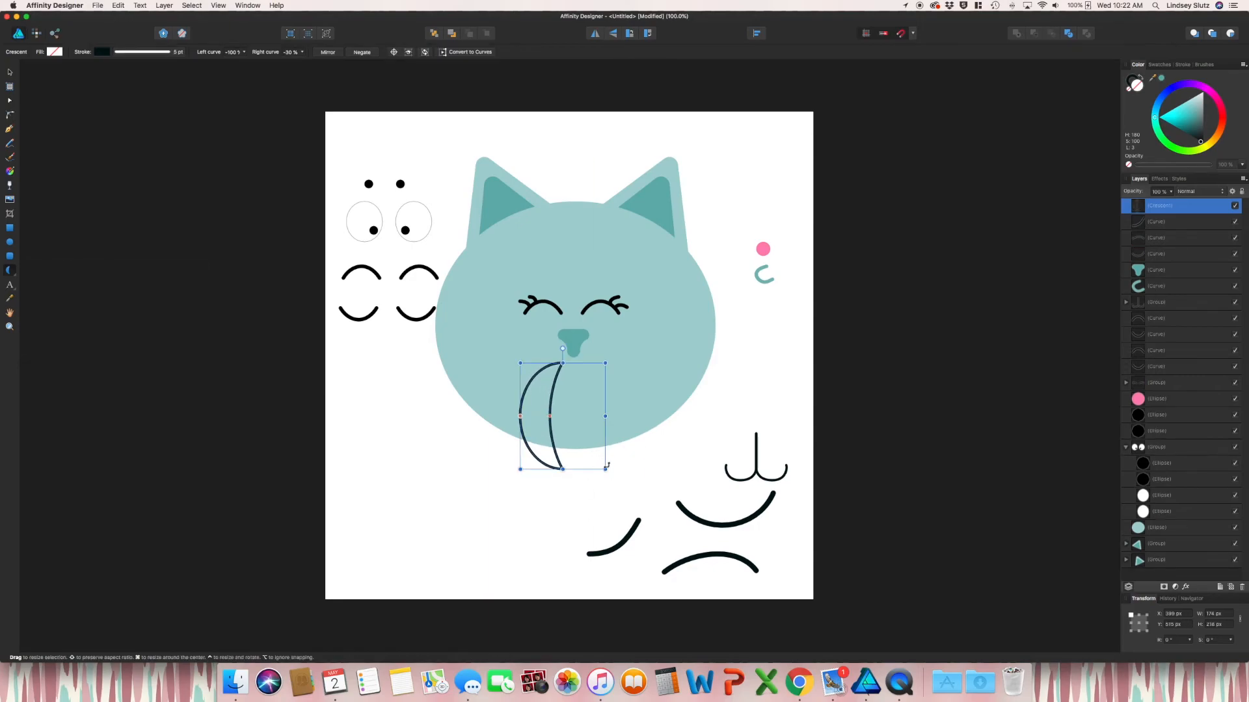
{"action": "left_click_drag", "start_coordinate": [562, 357], "coordinate": [504, 419]}
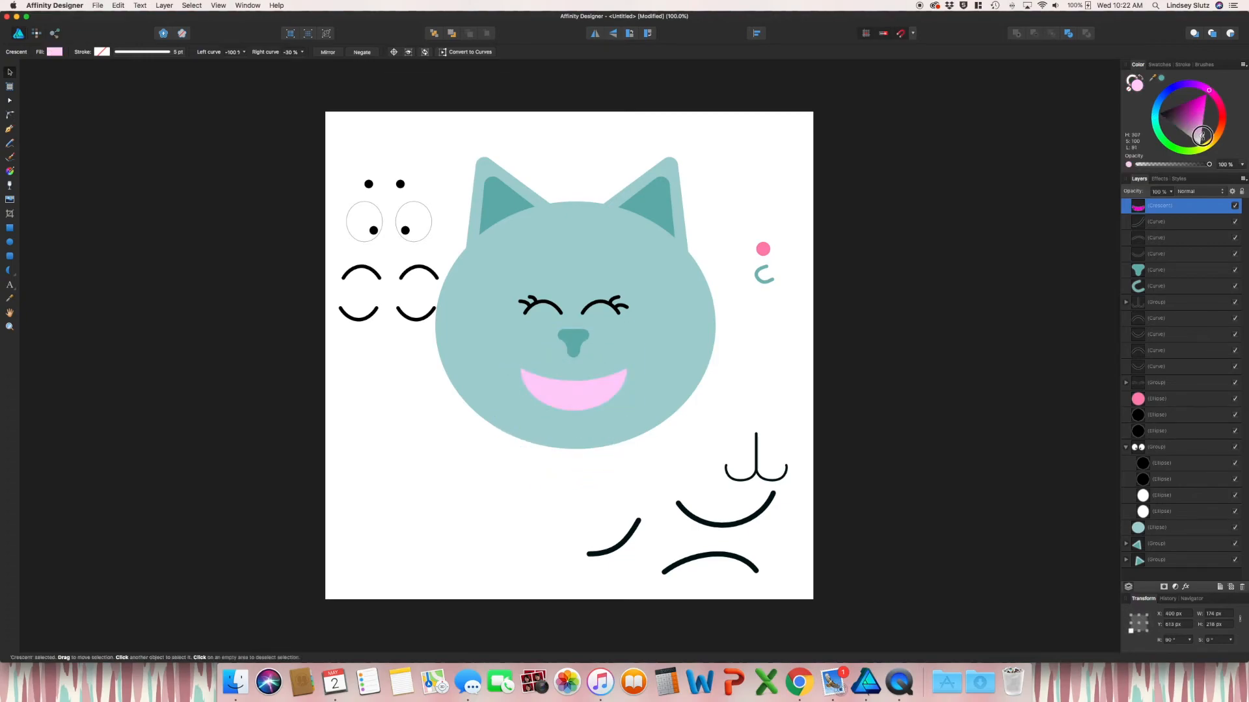
{"action": "left_click", "coordinate": [635, 453]}
Add a deeper pink ellipse tongue placed behind the crescent mouth
{"action": "left_click", "coordinate": [9, 244]}
{"action": "left_click_drag", "start_coordinate": [569, 388], "coordinate": [600, 425]}
{"action": "left_click_drag", "start_coordinate": [1212, 123], "coordinate": [1202, 135]}
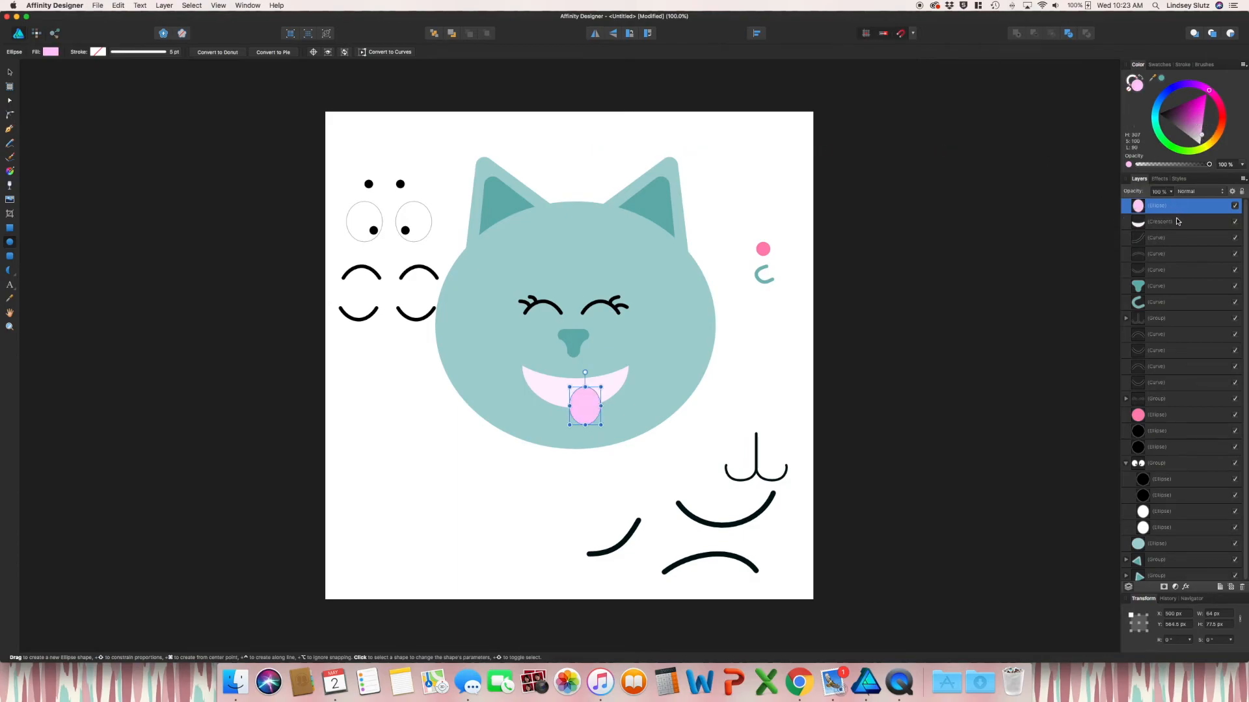
{"action": "left_click_drag", "start_coordinate": [1176, 207], "coordinate": [1173, 226]}
Move the pink mouth below the head and set the smirk under the nose
{"action": "key", "text": "v"}
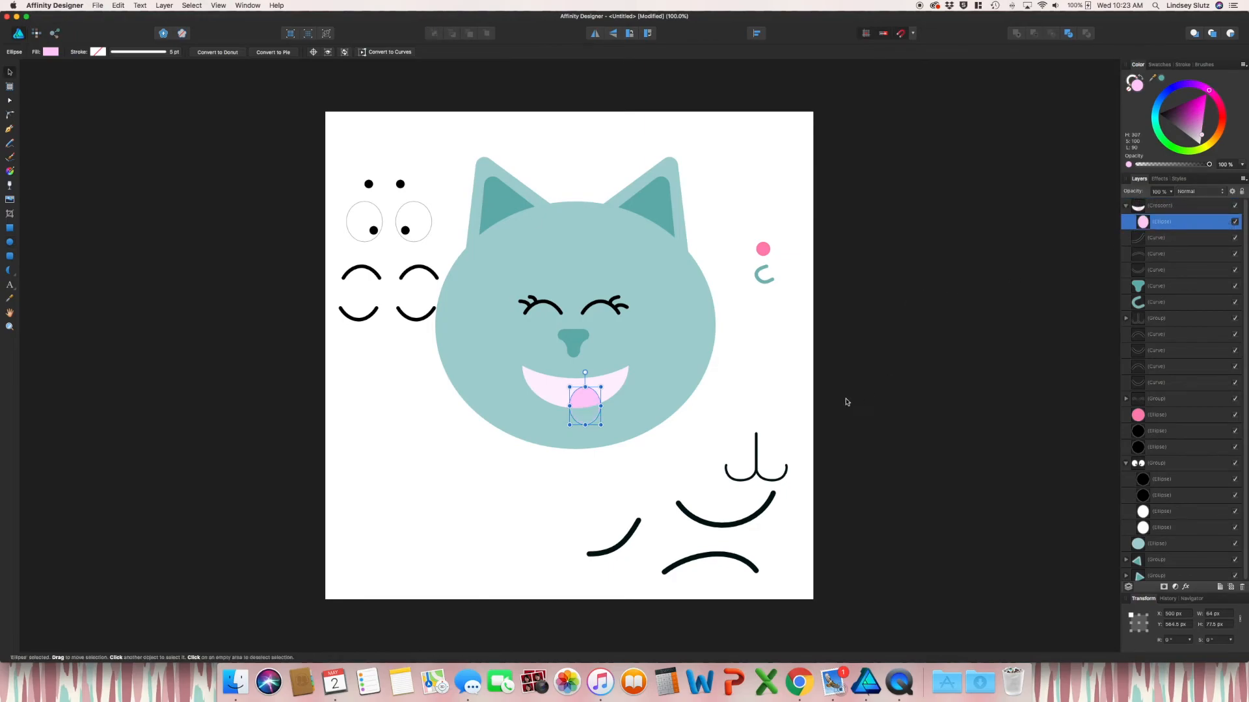
{"action": "left_click", "coordinate": [755, 410]}
{"action": "left_click", "coordinate": [611, 391]}
{"action": "mouse_move", "coordinate": [610, 391]}
{"action": "left_mouse_down"}
{"action": "mouse_move", "coordinate": [610, 516]}
{"action": "mouse_move", "coordinate": [625, 512]}
{"action": "mouse_move", "coordinate": [605, 399]}
{"action": "left_mouse_up"}
{"action": "left_click", "coordinate": [628, 580]}
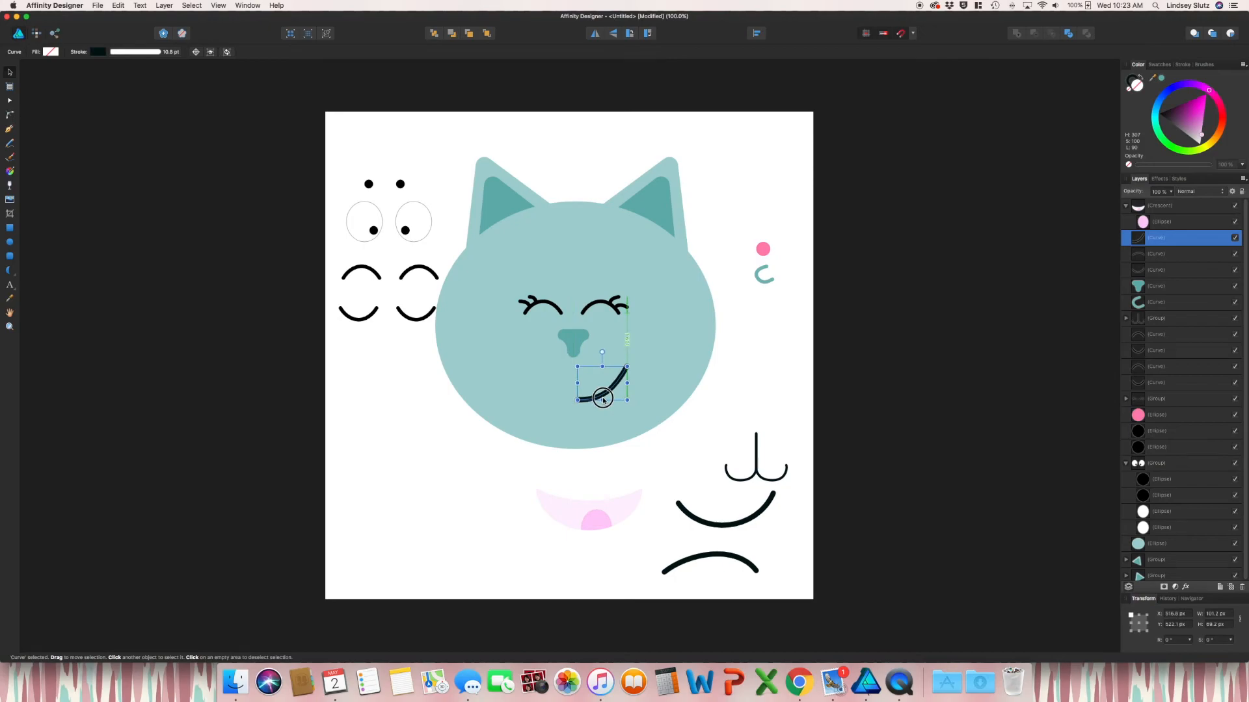
{"action": "key", "text": "super+d"}
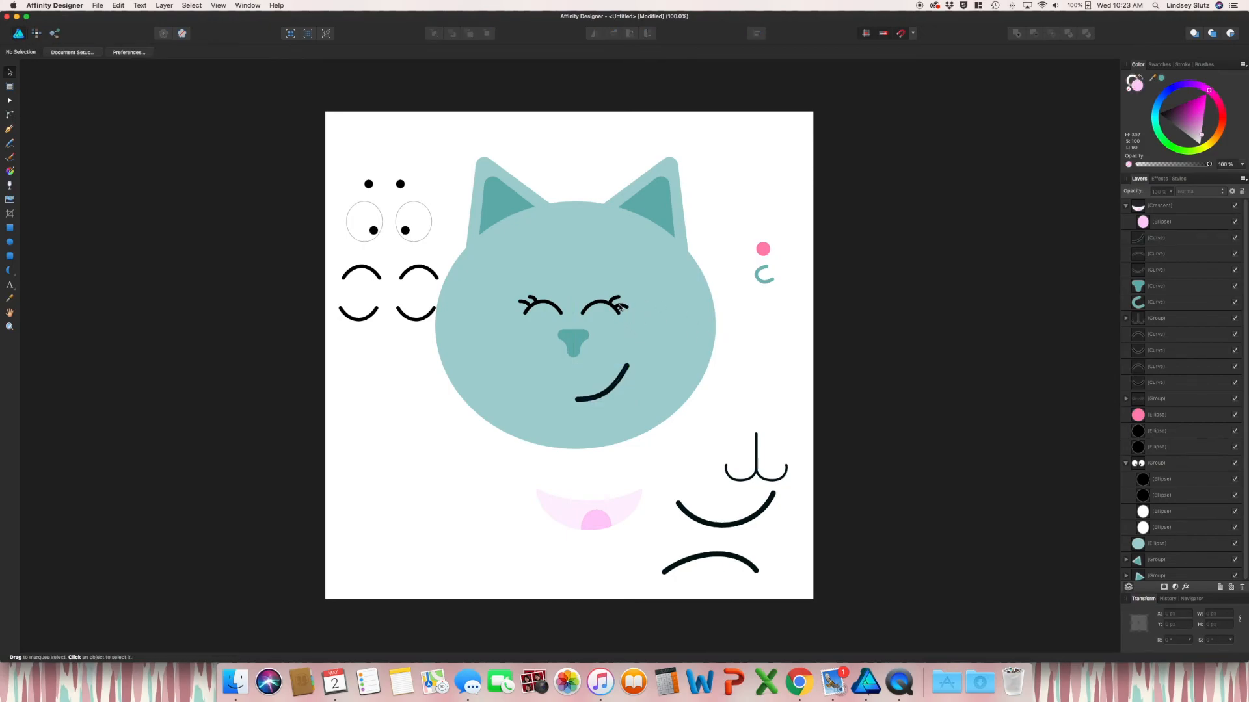
Swap the closed-eye curves for the open white eyes and shrink the spare eye parts
{"action": "left_click_drag", "start_coordinate": [611, 311], "coordinate": [384, 348]}
{"action": "left_click_drag", "start_coordinate": [389, 221], "coordinate": [573, 296]}
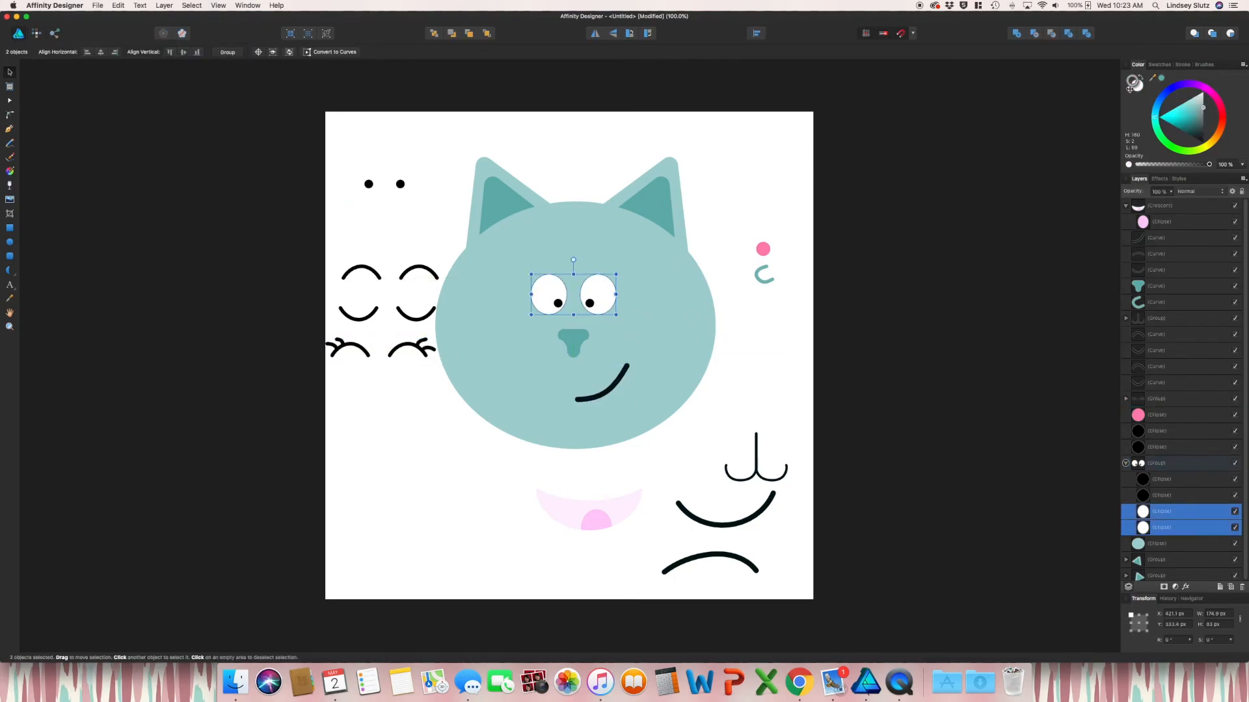
{"action": "left_click_drag", "start_coordinate": [326, 173], "coordinate": [440, 340]}
Move the pink dot, C, spare nose and mouths to the artboard's left side
{"action": "left_click_drag", "start_coordinate": [751, 225], "coordinate": [796, 297]}
{"action": "left_click_drag", "start_coordinate": [763, 250], "coordinate": [362, 378]}
{"action": "left_click_drag", "start_coordinate": [725, 510], "coordinate": [480, 523]}
{"action": "left_click_drag", "start_coordinate": [588, 514], "coordinate": [383, 523]}
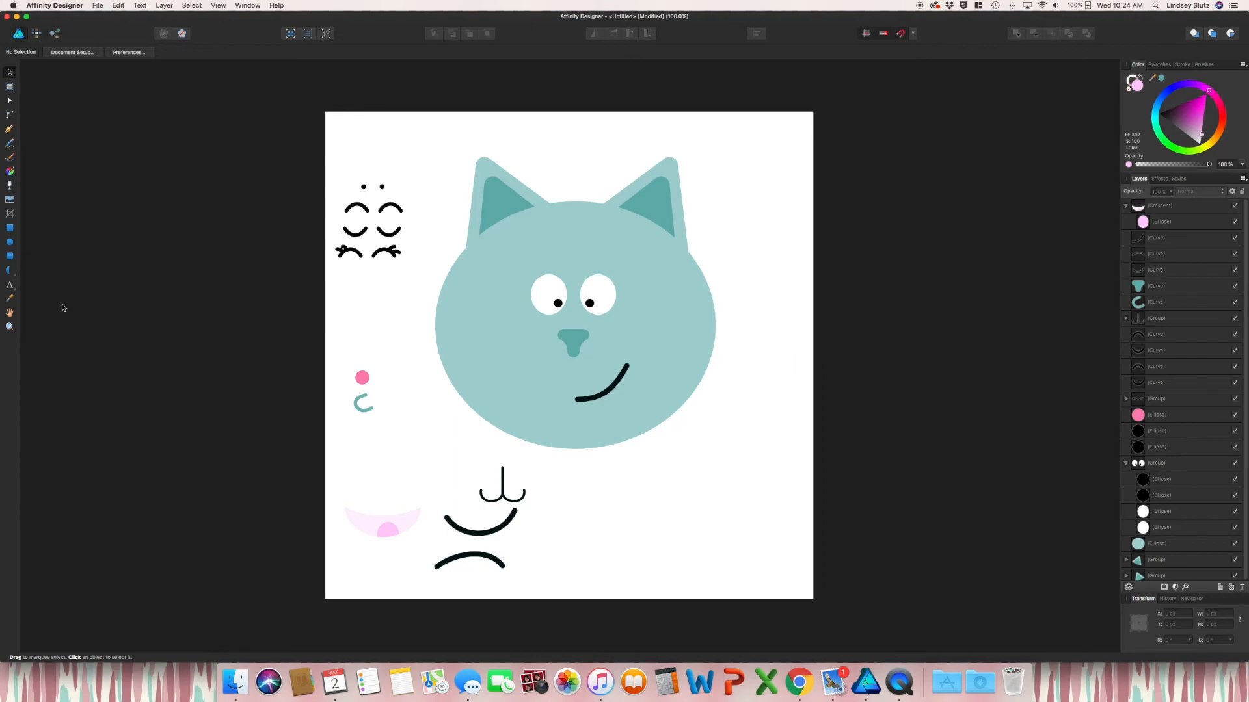
Try pink circles on both cheeks, then delete them
{"action": "left_click", "coordinate": [10, 242]}
{"action": "left_click_drag", "start_coordinate": [514, 330], "coordinate": [551, 365]}
{"action": "left_click_drag", "start_coordinate": [538, 356], "coordinate": [632, 352]}
{"action": "key", "text": "super+d"}
{"action": "left_click", "coordinate": [626, 350]}
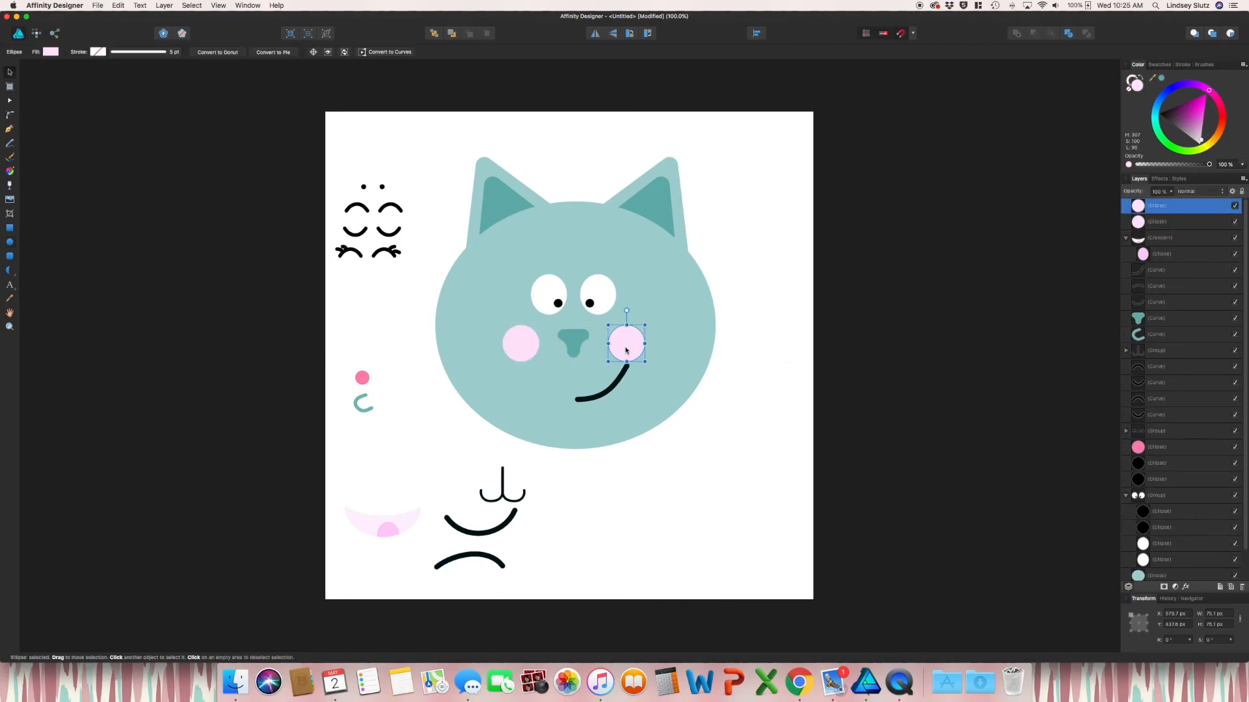
{"action": "left_click", "coordinate": [516, 349], "text": "shift"}
{"action": "key", "text": "Delete"}
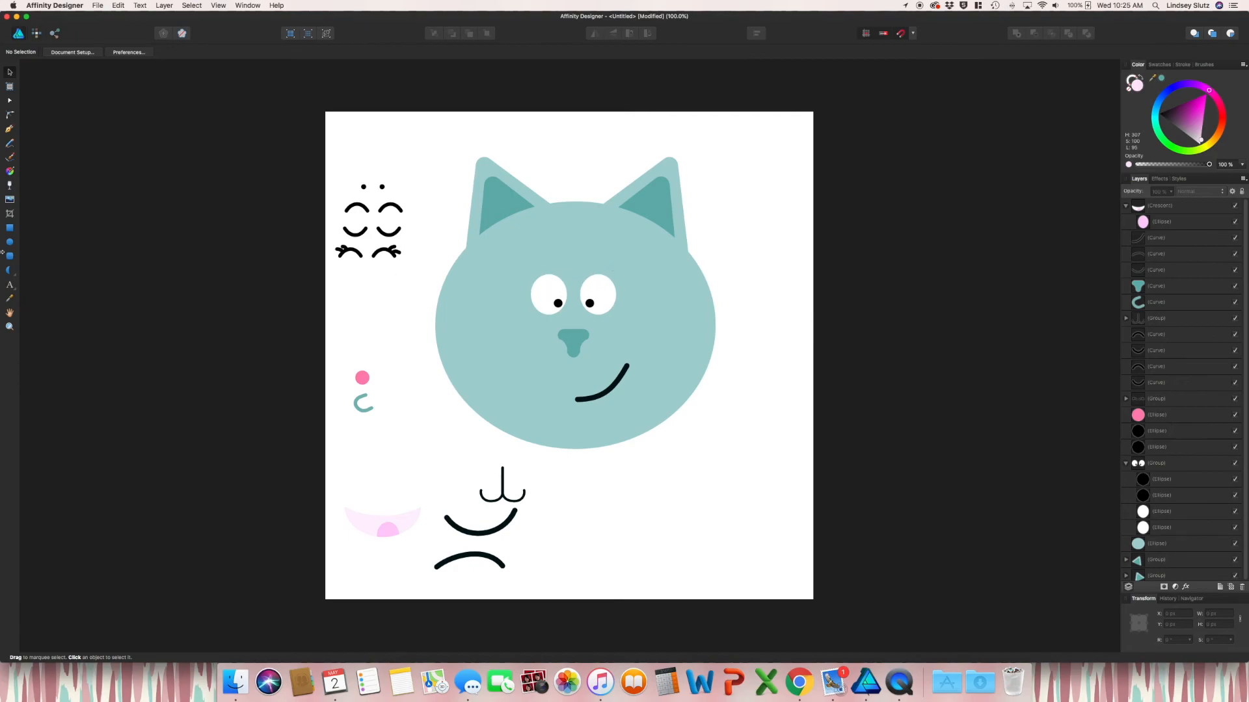
Paint teal eyebrows above the eyes, then undo them along with the nose change
{"action": "left_click", "coordinate": [10, 157]}
{"action": "mouse_move", "coordinate": [581, 270]}
{"action": "left_mouse_down"}
{"action": "mouse_move", "coordinate": [606, 263]}
{"action": "mouse_move", "coordinate": [562, 276]}
{"action": "left_mouse_up"}
{"action": "key", "text": "v"}
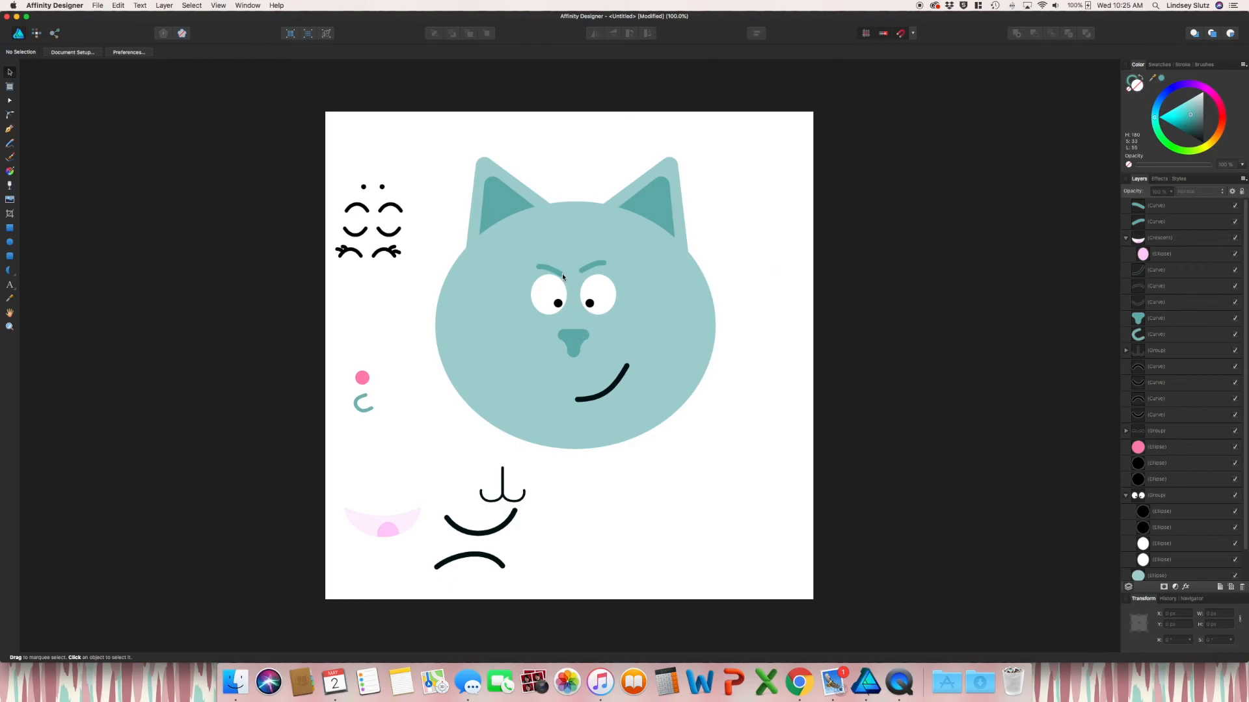
{"action": "key", "text": "super+z"}
{"action": "key", "text": "super+z"}
{"action": "key", "text": "super+z"}
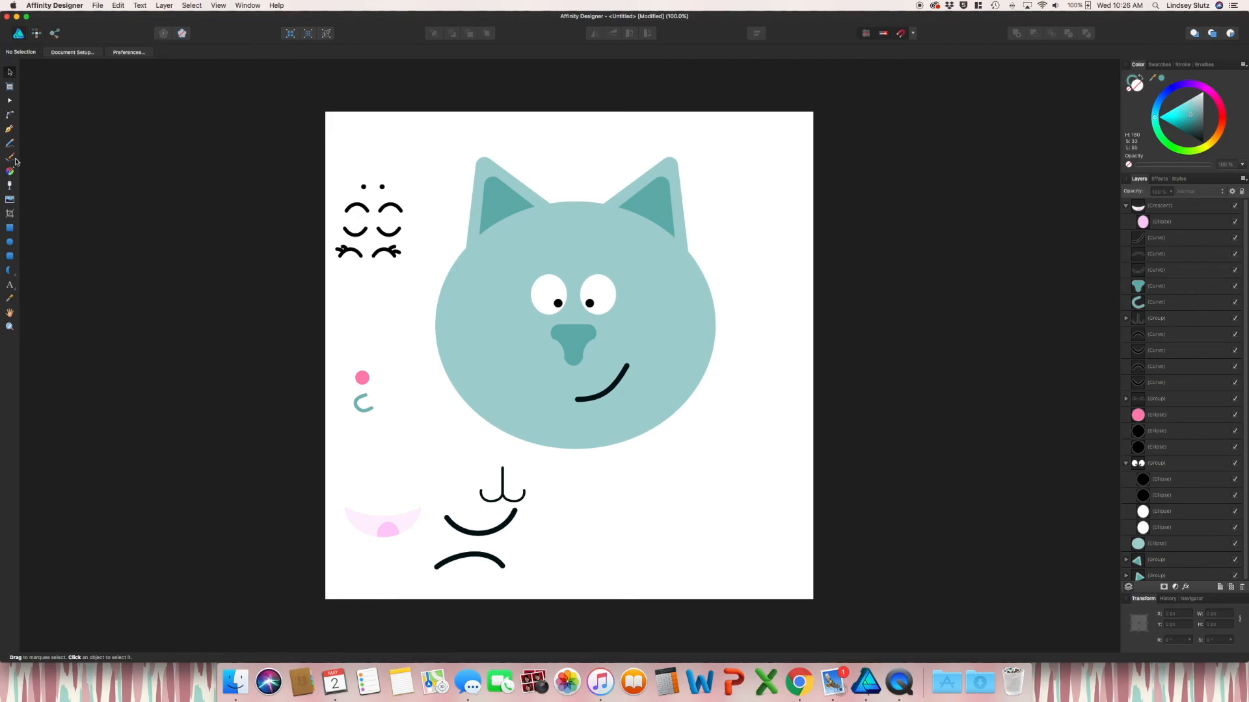
Paste the gray whisker group beside the nose and send it back one layer
{"action": "left_click", "coordinate": [10, 157]}
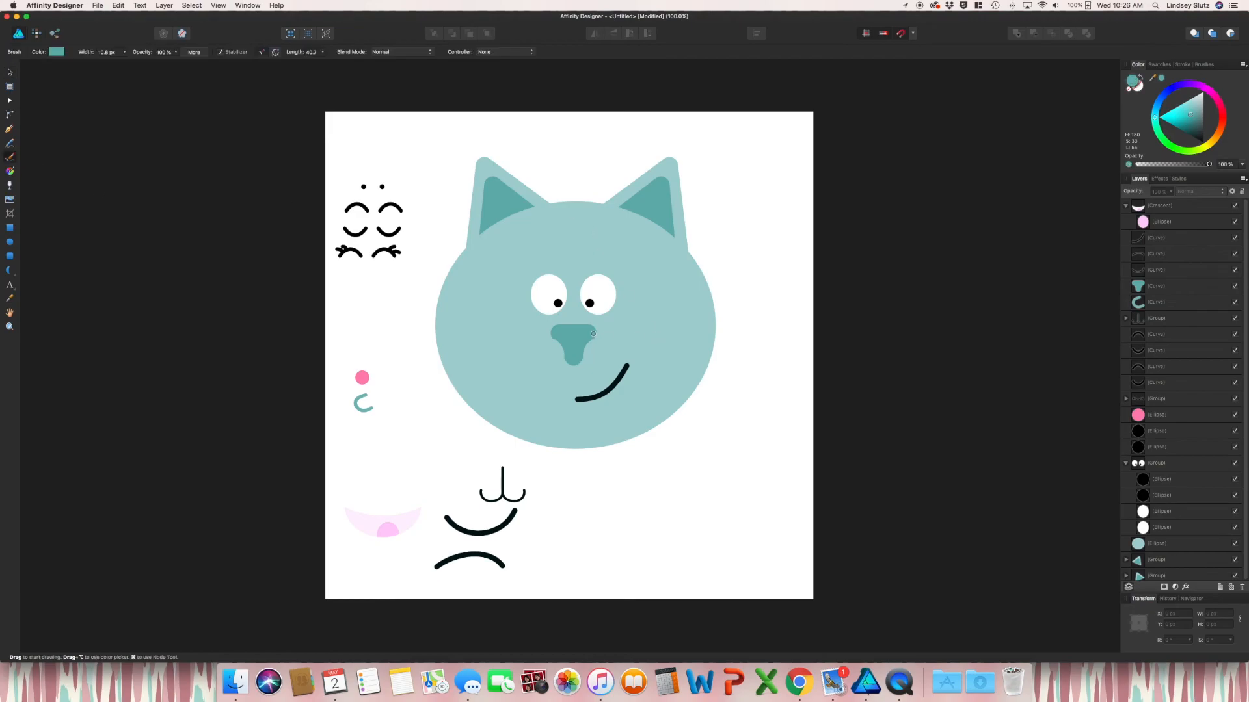
{"action": "key", "text": "super+v"}
{"action": "key", "text": "super+["}
{"action": "key", "text": "super+["}
{"action": "key", "text": "super+["}
{"action": "key", "text": "super+["}
{"action": "key", "text": "super+["}
{"action": "key", "text": "super+["}
Duplicate and flip the whiskers to the nose's left, then paste three teal stripes on the right
{"action": "left_click", "coordinate": [622, 338]}
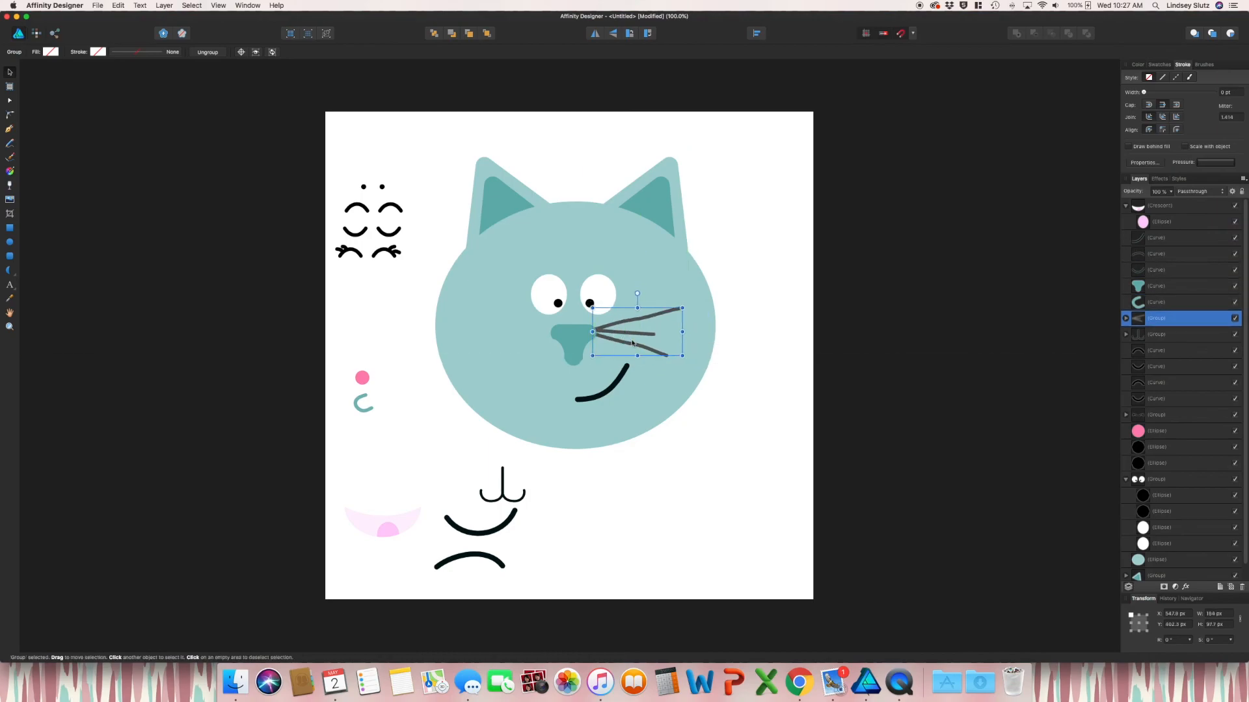
{"action": "key", "text": "super+j"}
{"action": "left_click", "coordinate": [594, 34]}
{"action": "left_click", "coordinate": [954, 343]}
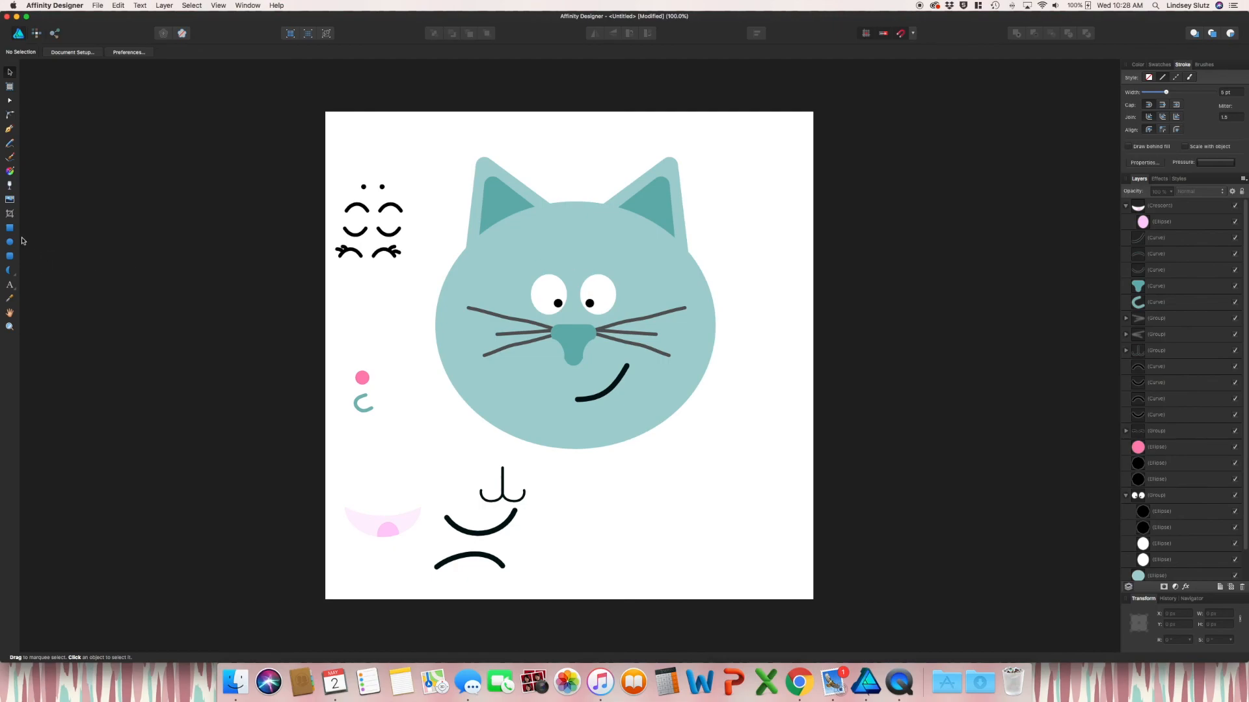
{"action": "key", "text": "super+v"}
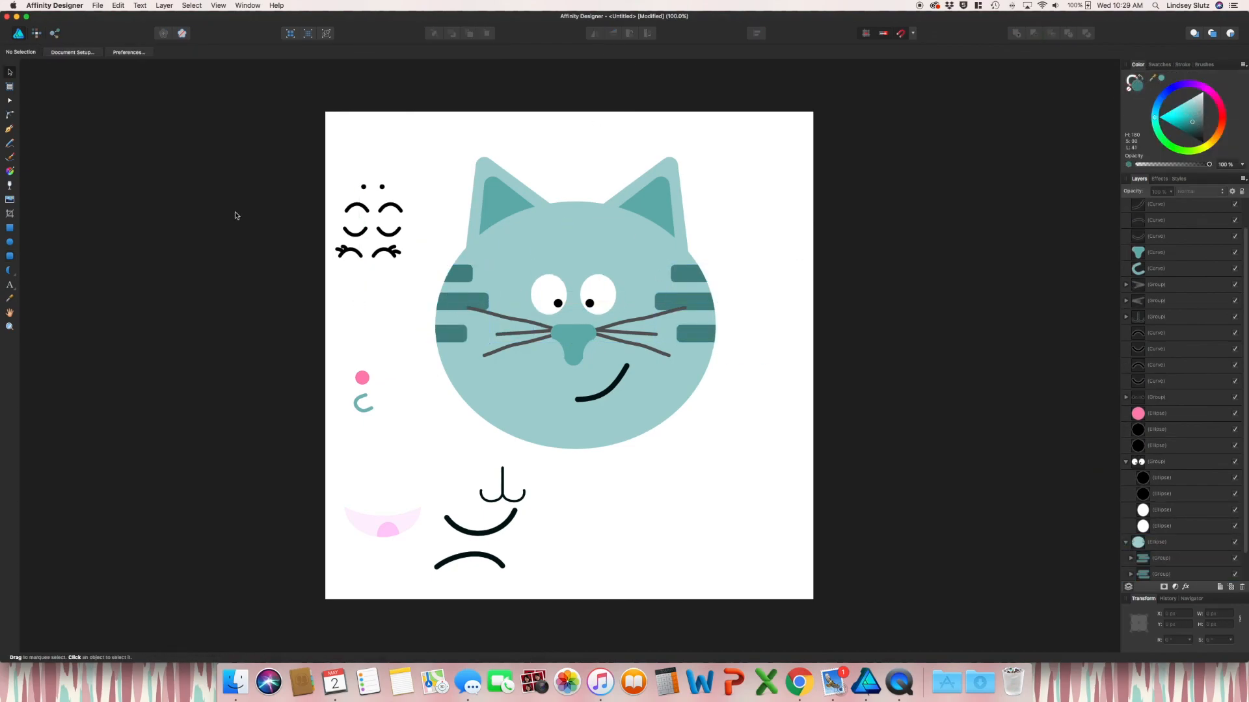
Copy the stripes to the left side and clip the forehead stripe inside the head
{"action": "key", "text": "a"}
{"action": "left_click_drag", "start_coordinate": [1225, 593], "coordinate": [1158, 567]}
{"action": "left_click", "coordinate": [722, 430]}
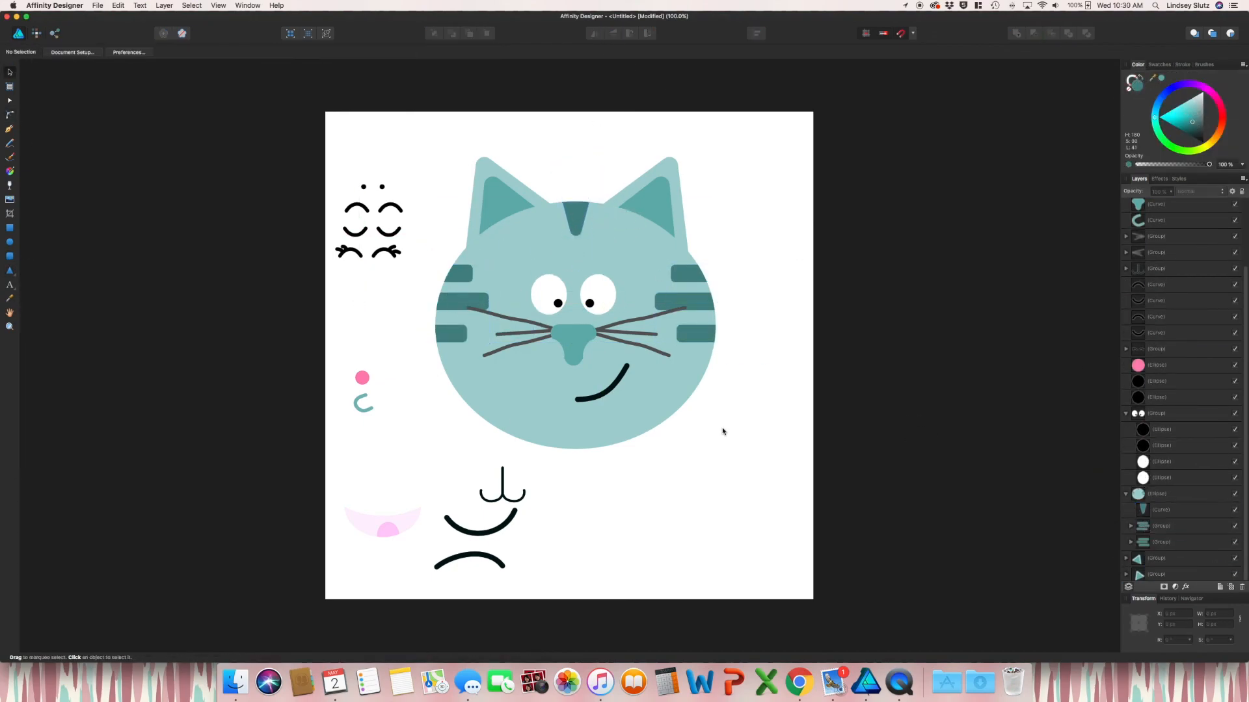